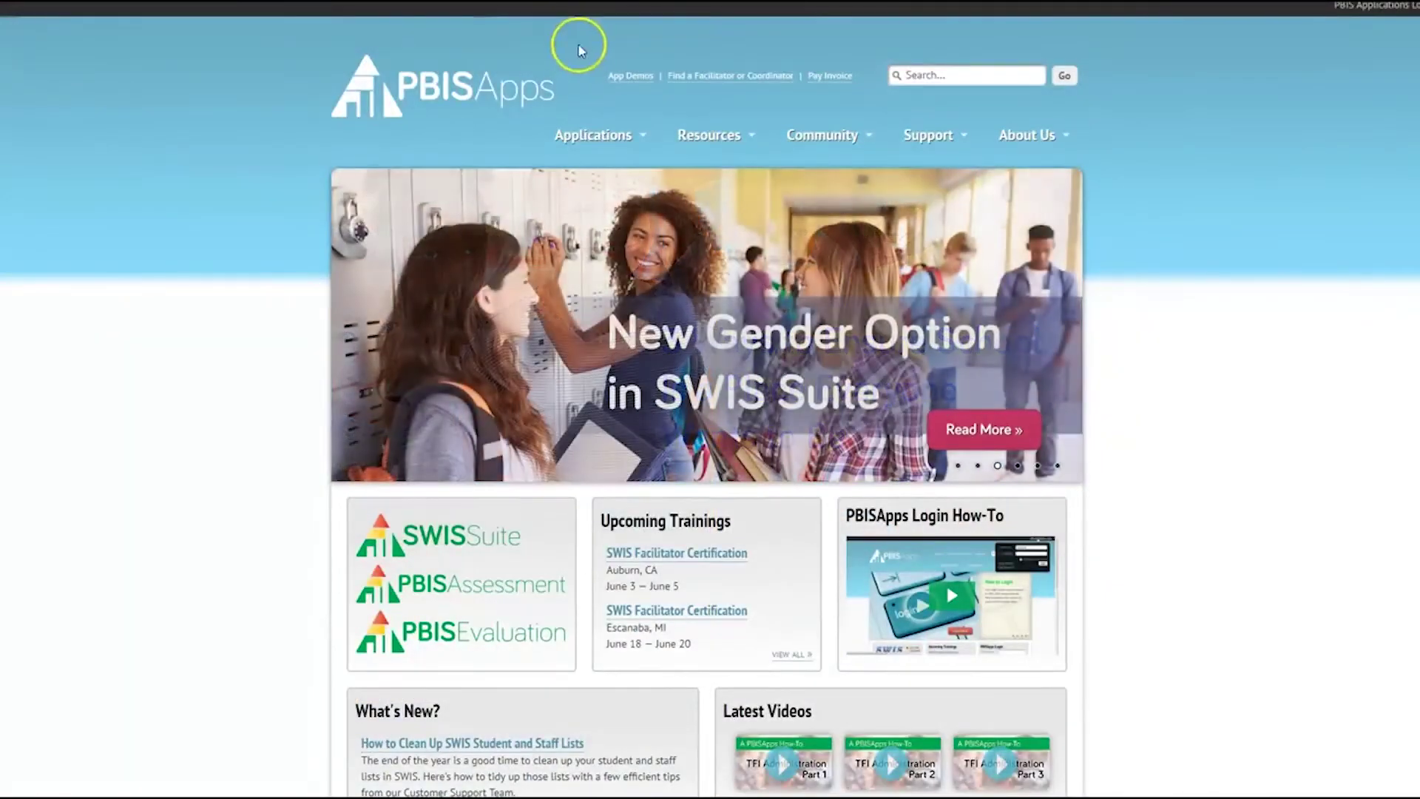
# Launch the PBIS Assessment demo from App Demos and go to Reports > Survey Reports.
pyautogui.click(631, 76)
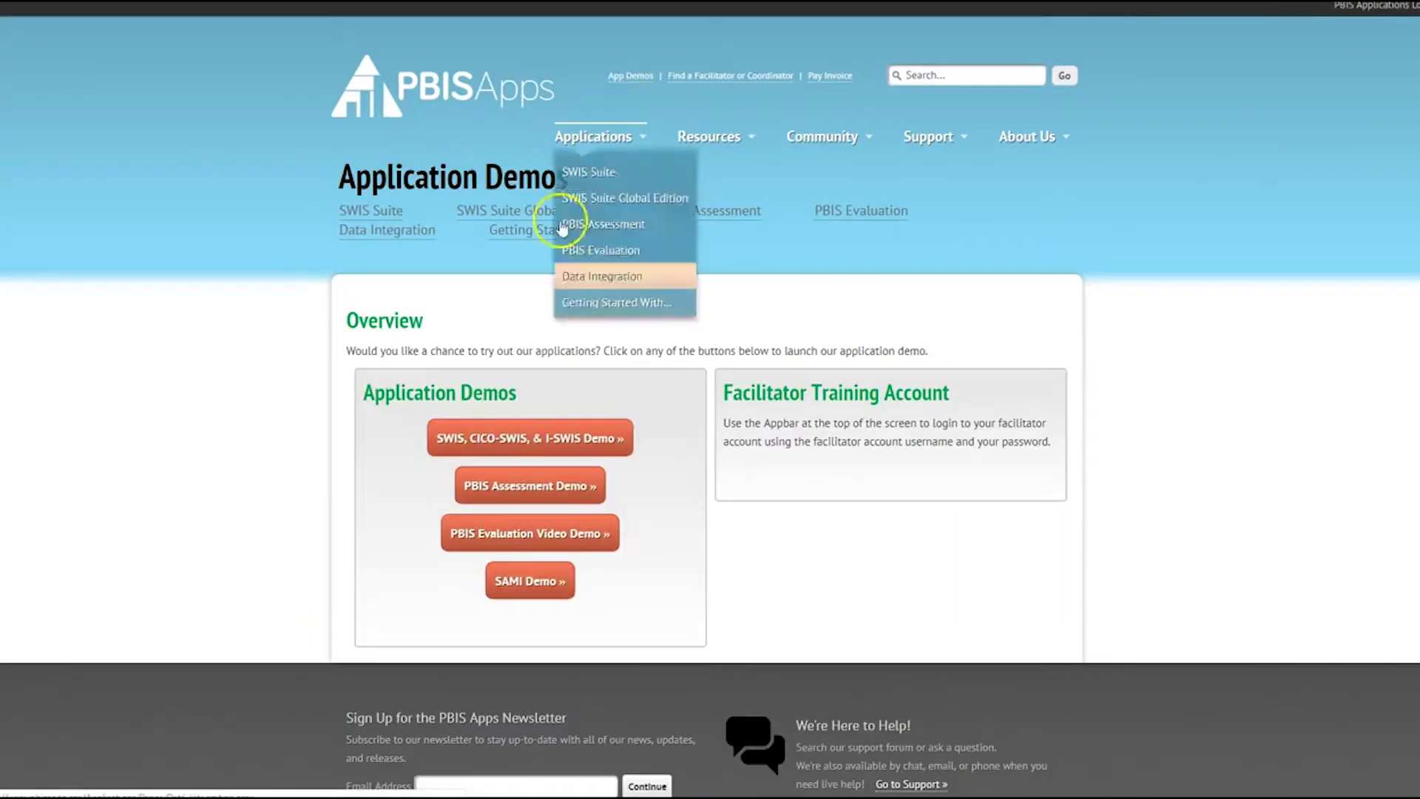
pyautogui.click(550, 499)
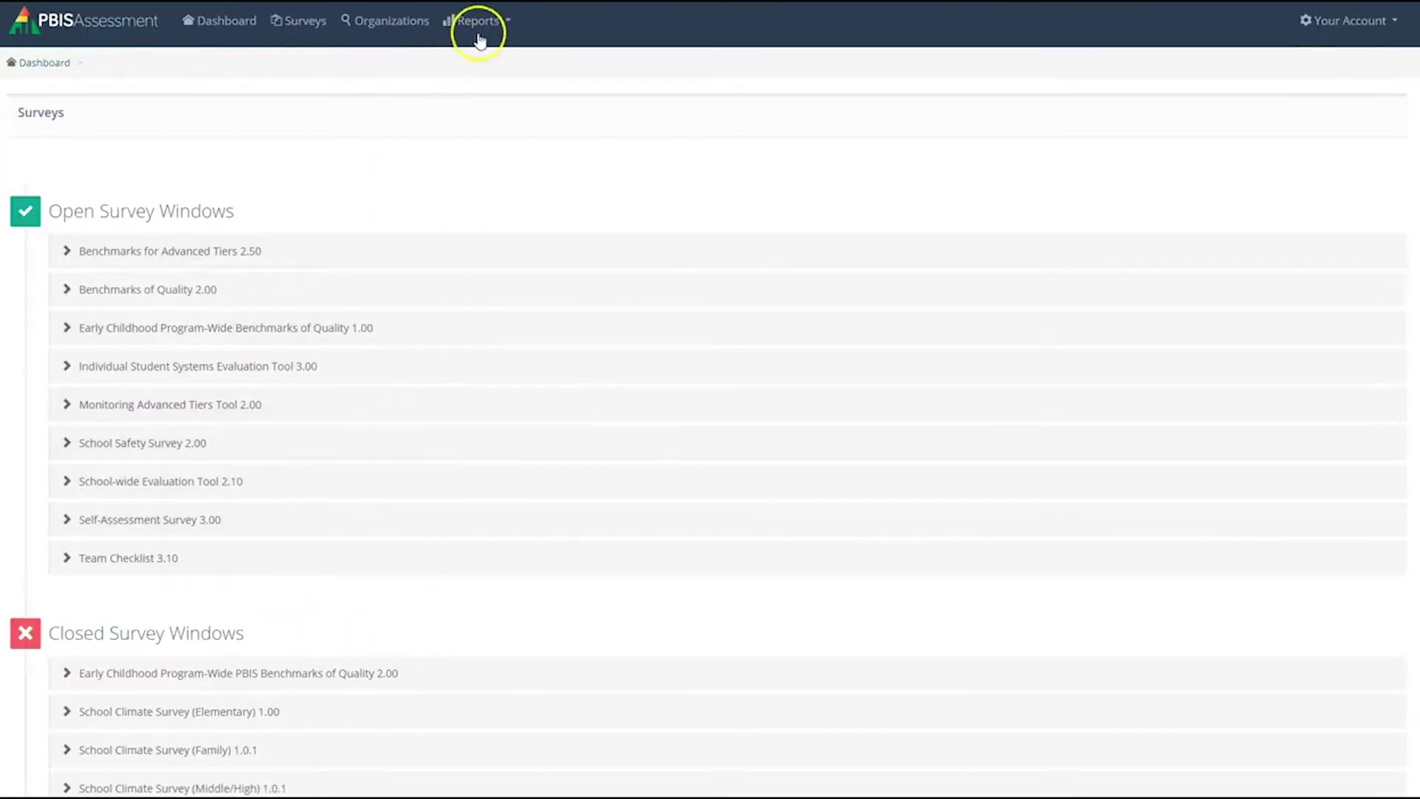
pyautogui.click(508, 24)
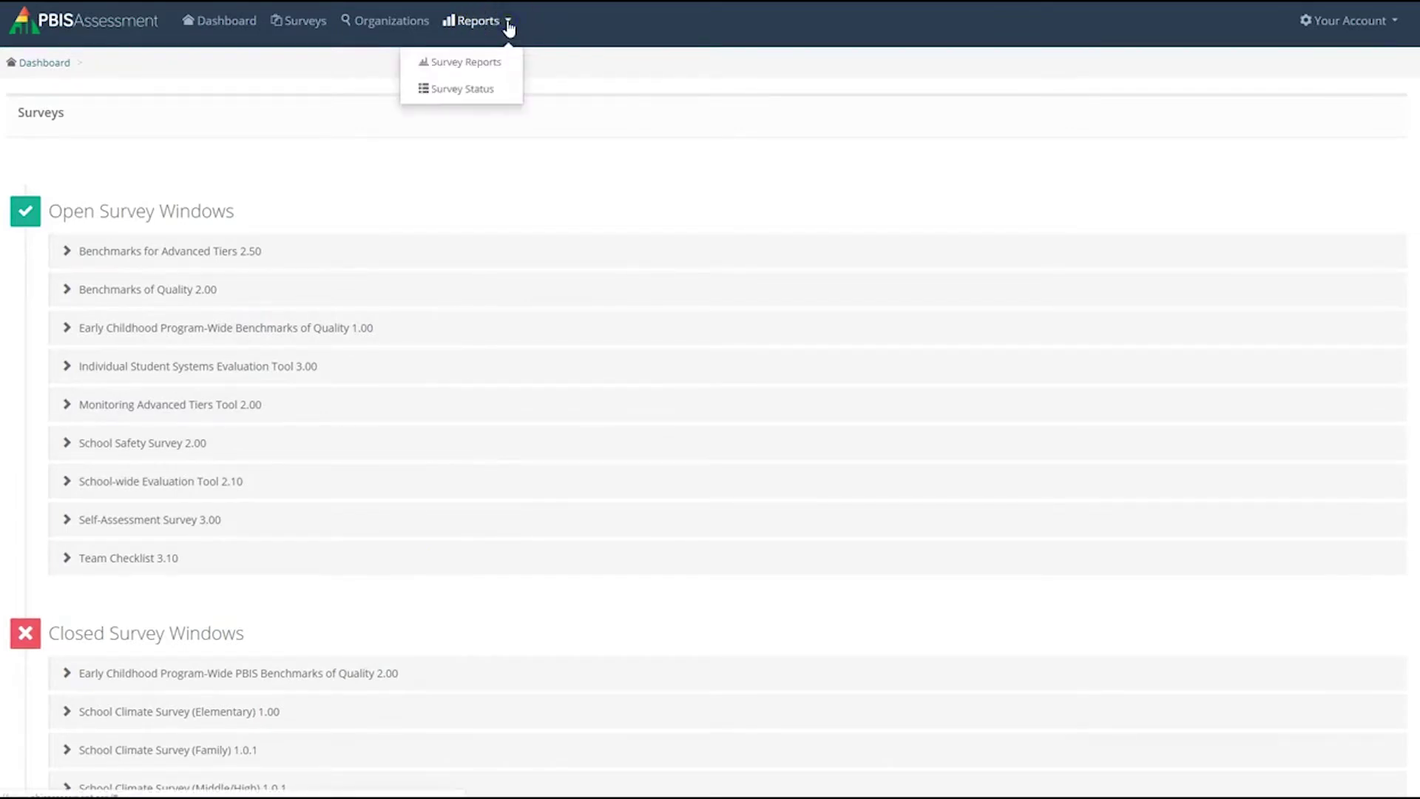
pyautogui.click(486, 60)
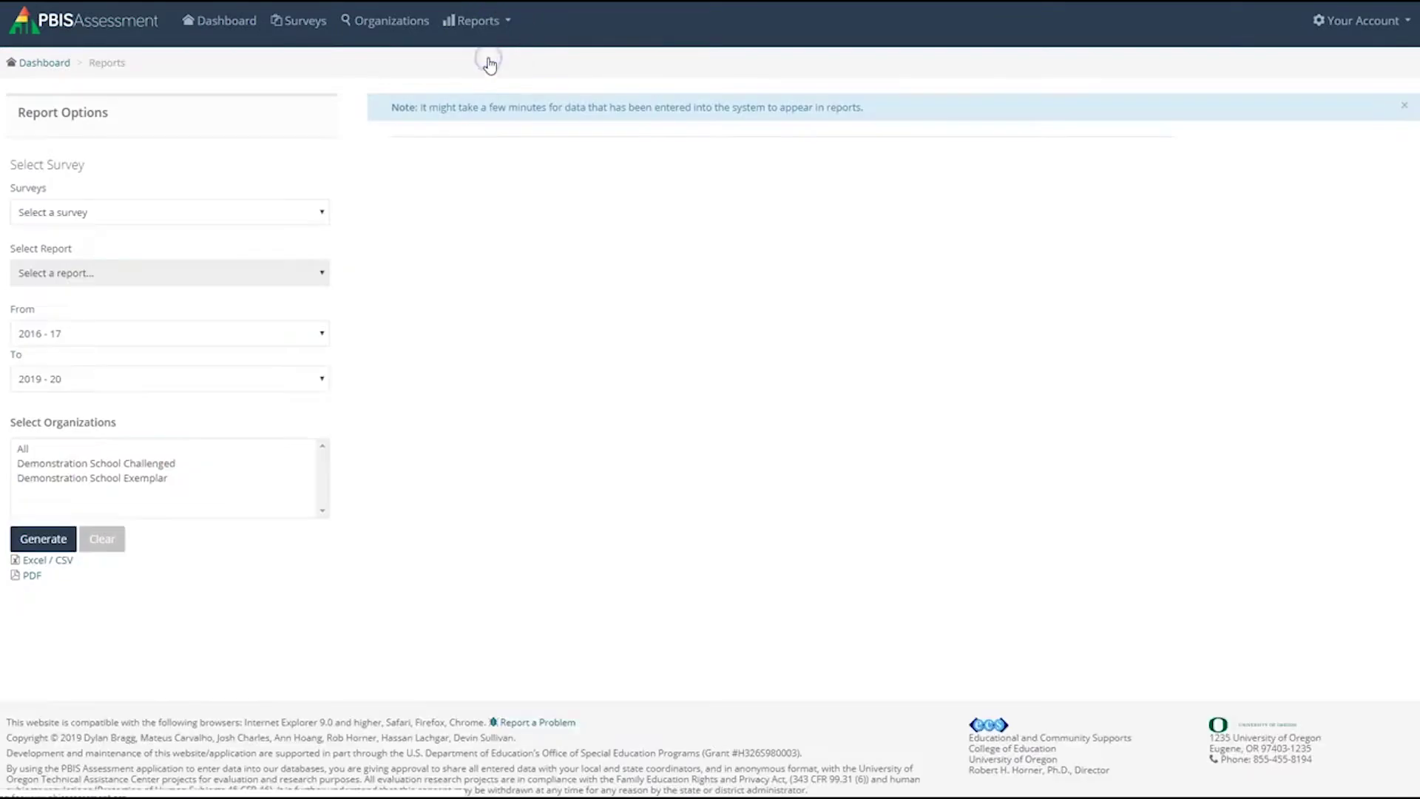
# Generate the School Climate - Elementary Total Score report for Demonstration School Exemplar, averaging 3.02 and 3.13.
pyautogui.click(321, 212)
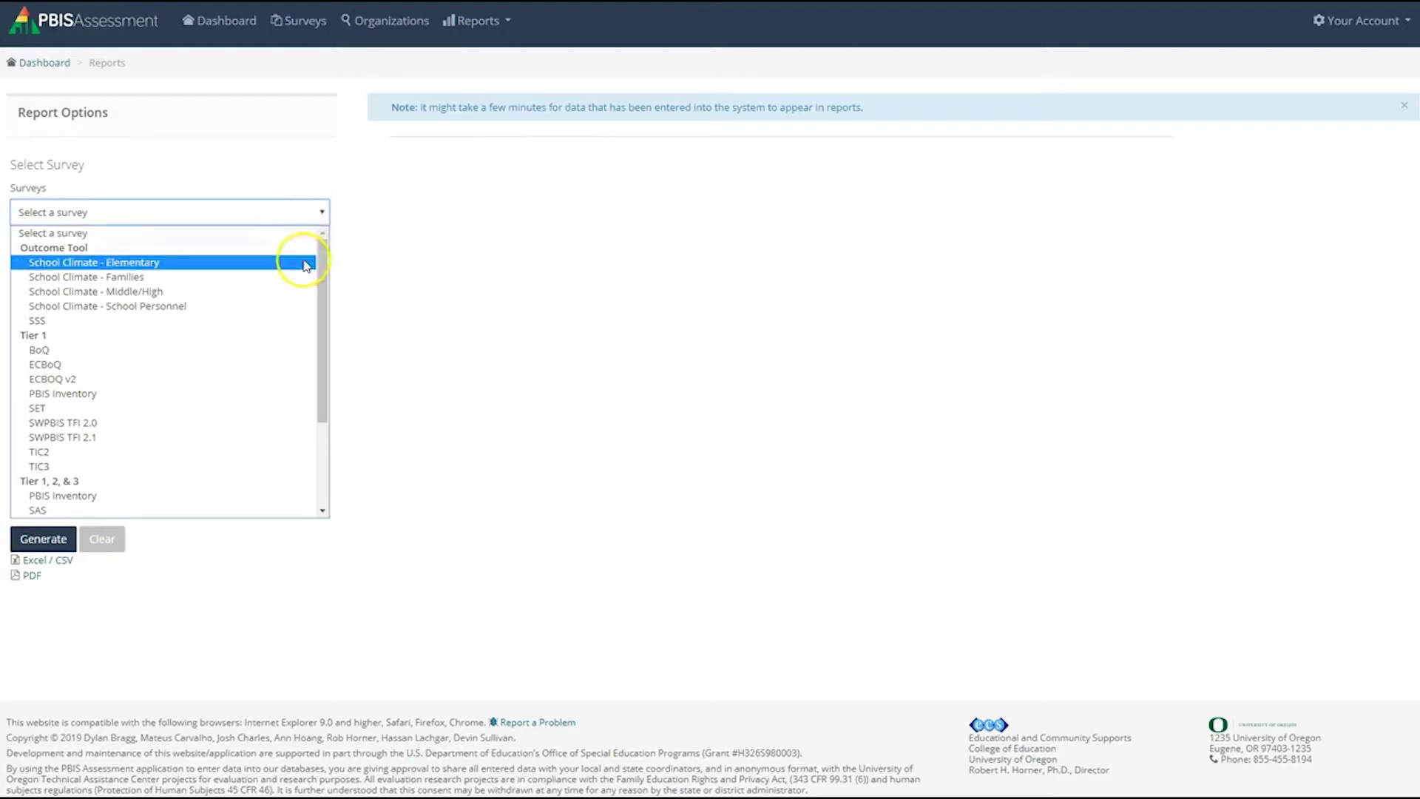
pyautogui.click(299, 263)
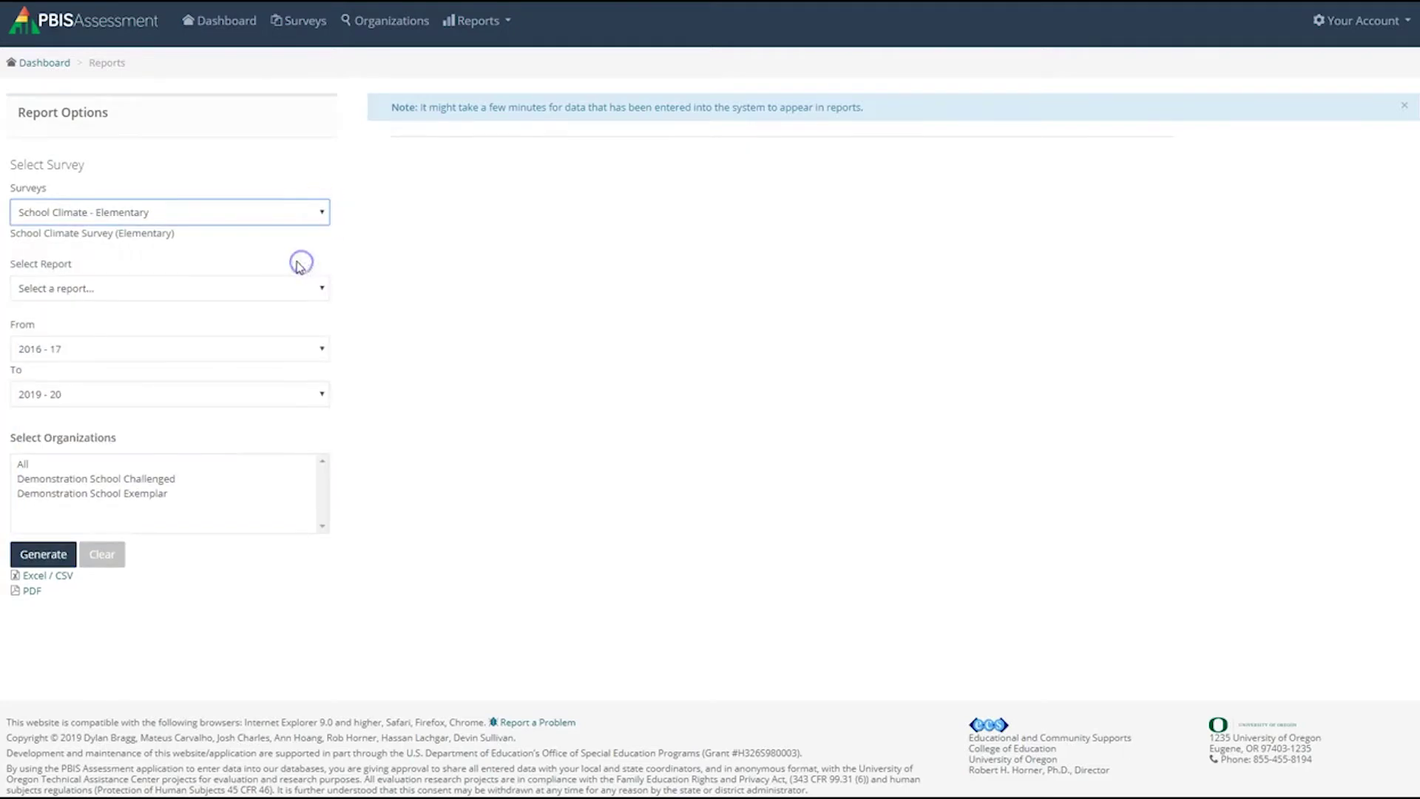
pyautogui.click(324, 289)
pyautogui.click(321, 323)
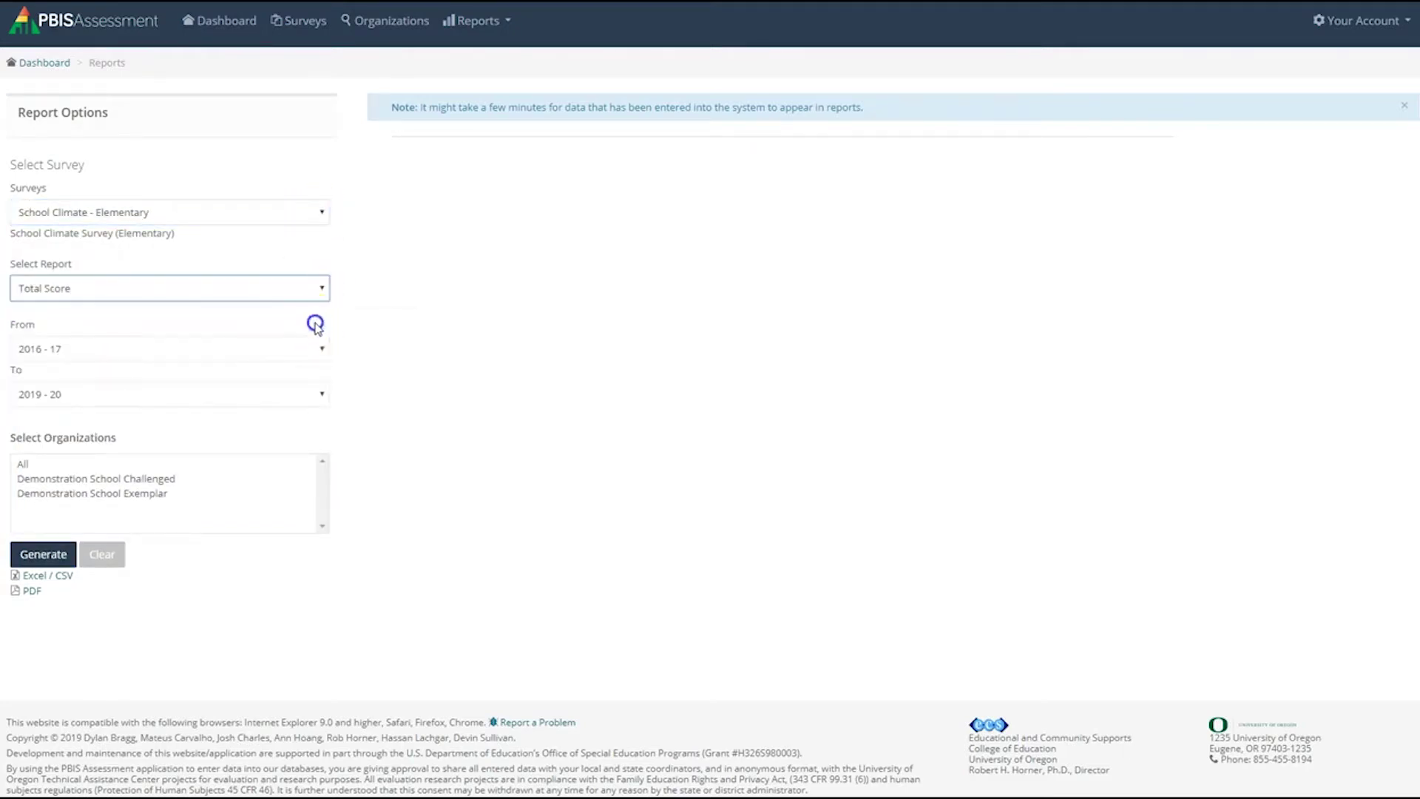
pyautogui.click(50, 494)
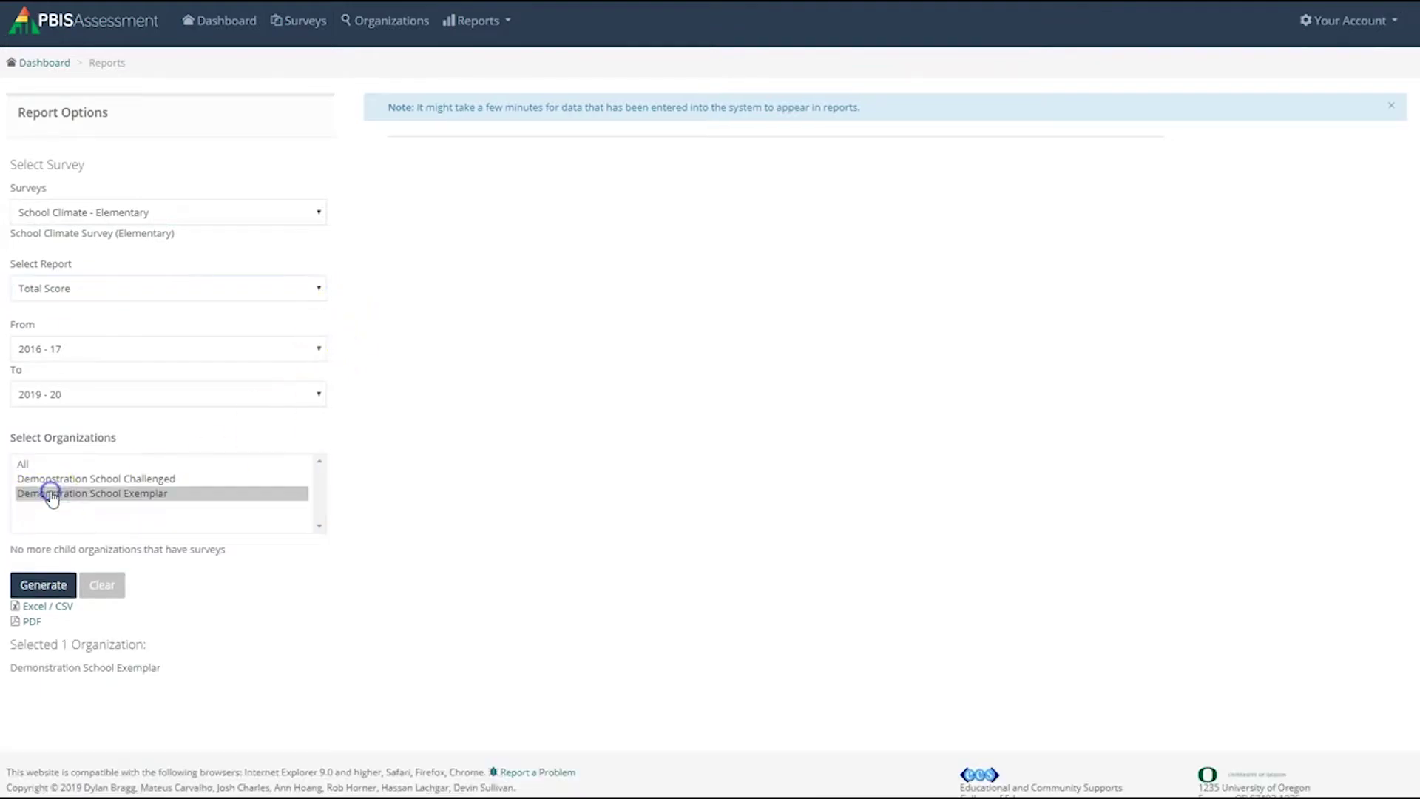
pyautogui.click(45, 588)
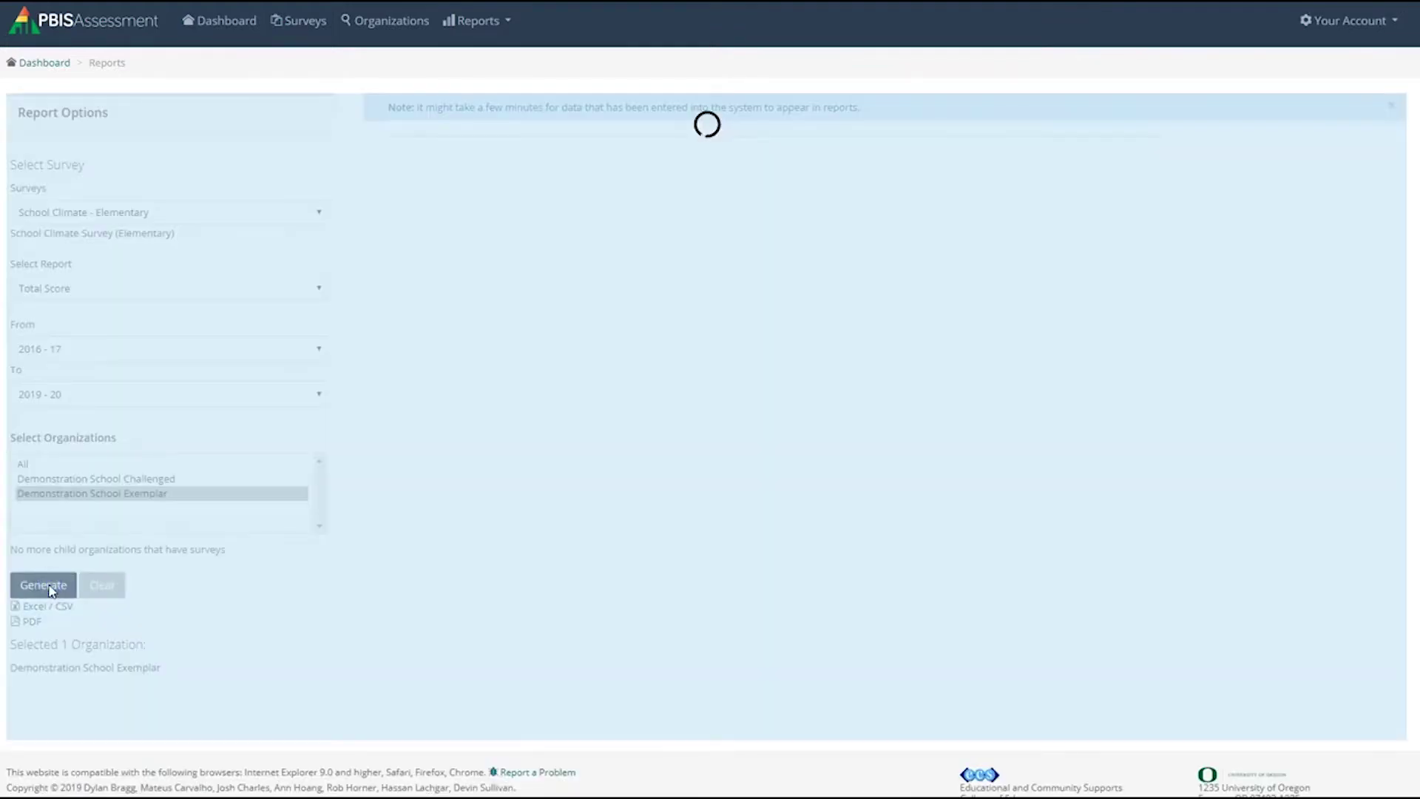
pyautogui.click(170, 288)
pyautogui.click(39, 322)
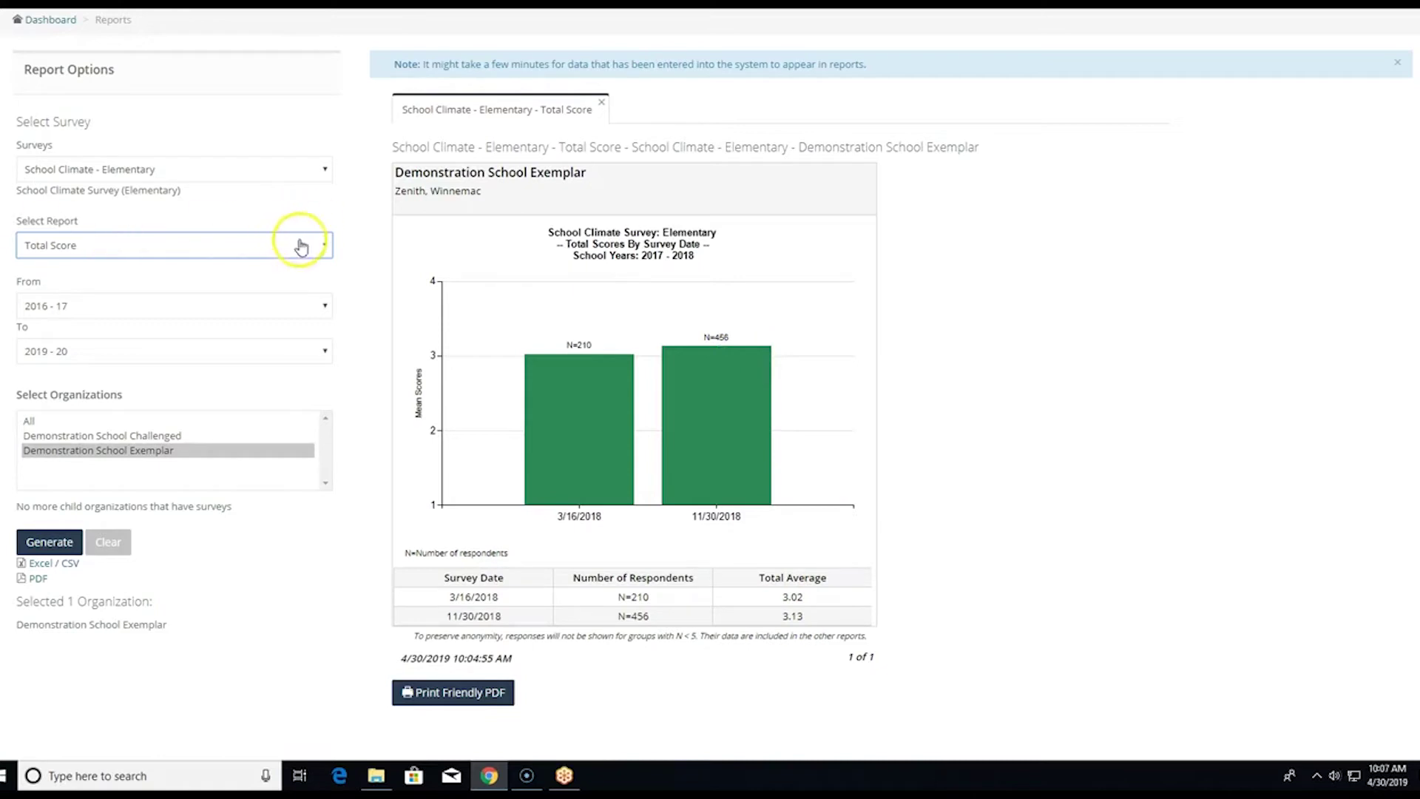
# Generate the Scores By Gender report for Demonstration School Exemplar, showing Female at 3.05 and 3.16.
pyautogui.click(322, 245)
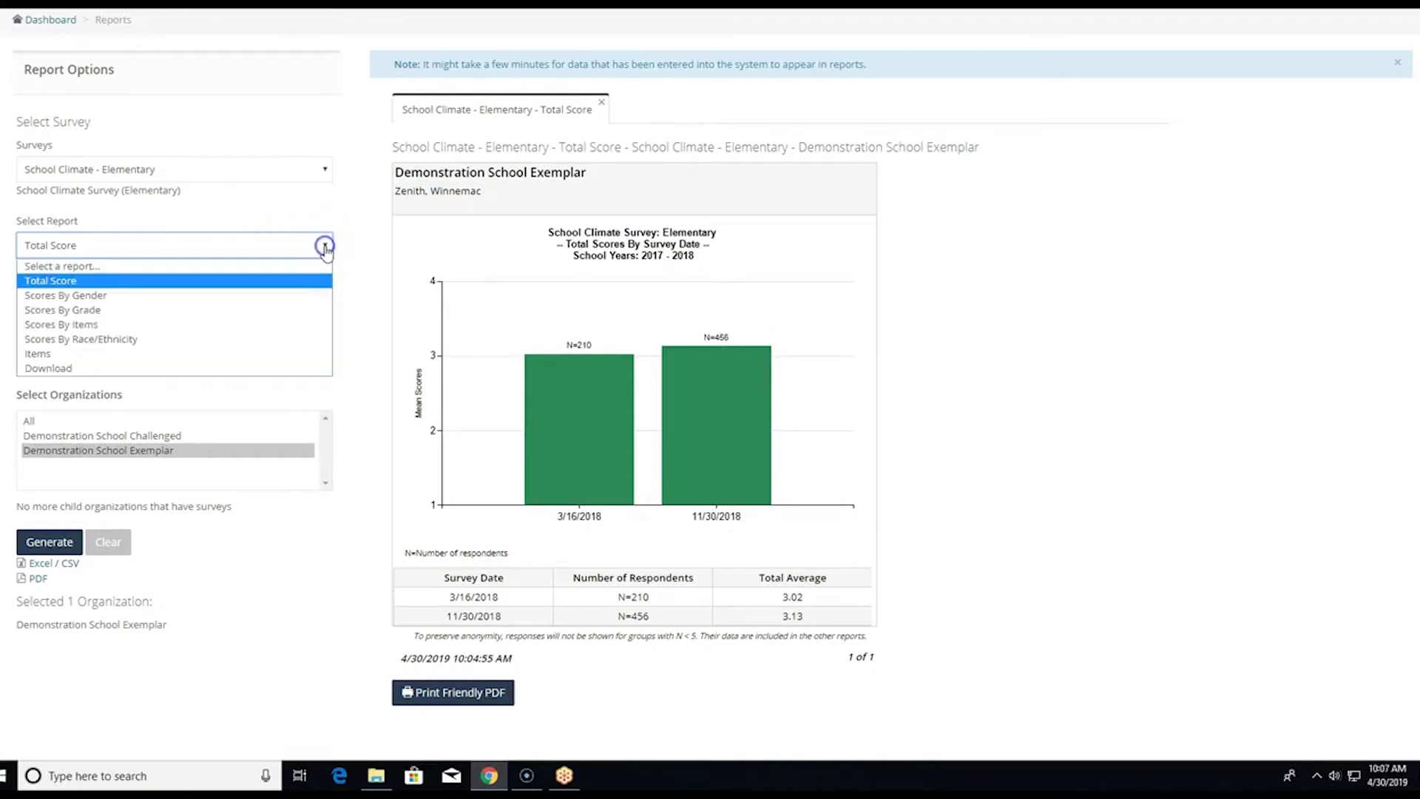
pyautogui.click(307, 295)
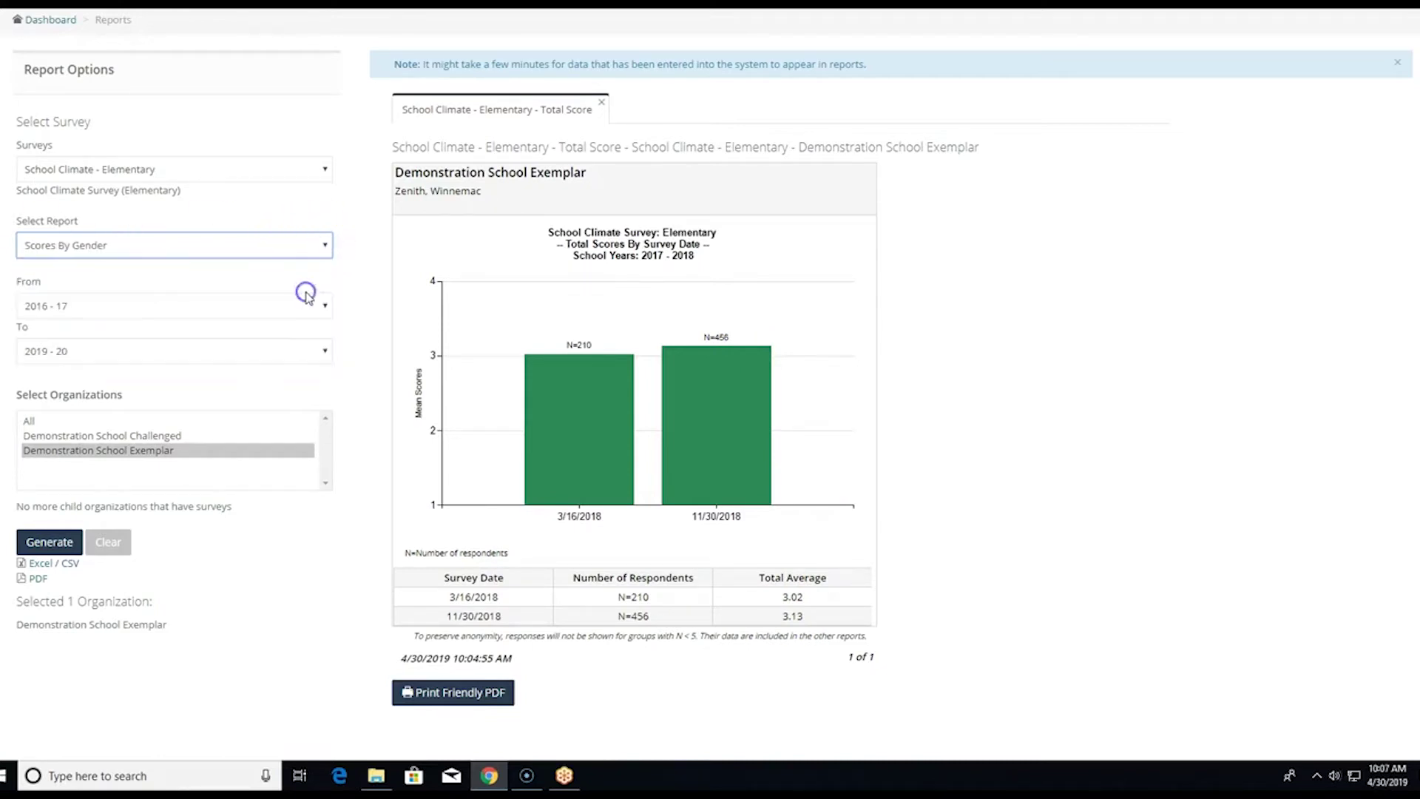
pyautogui.click(65, 549)
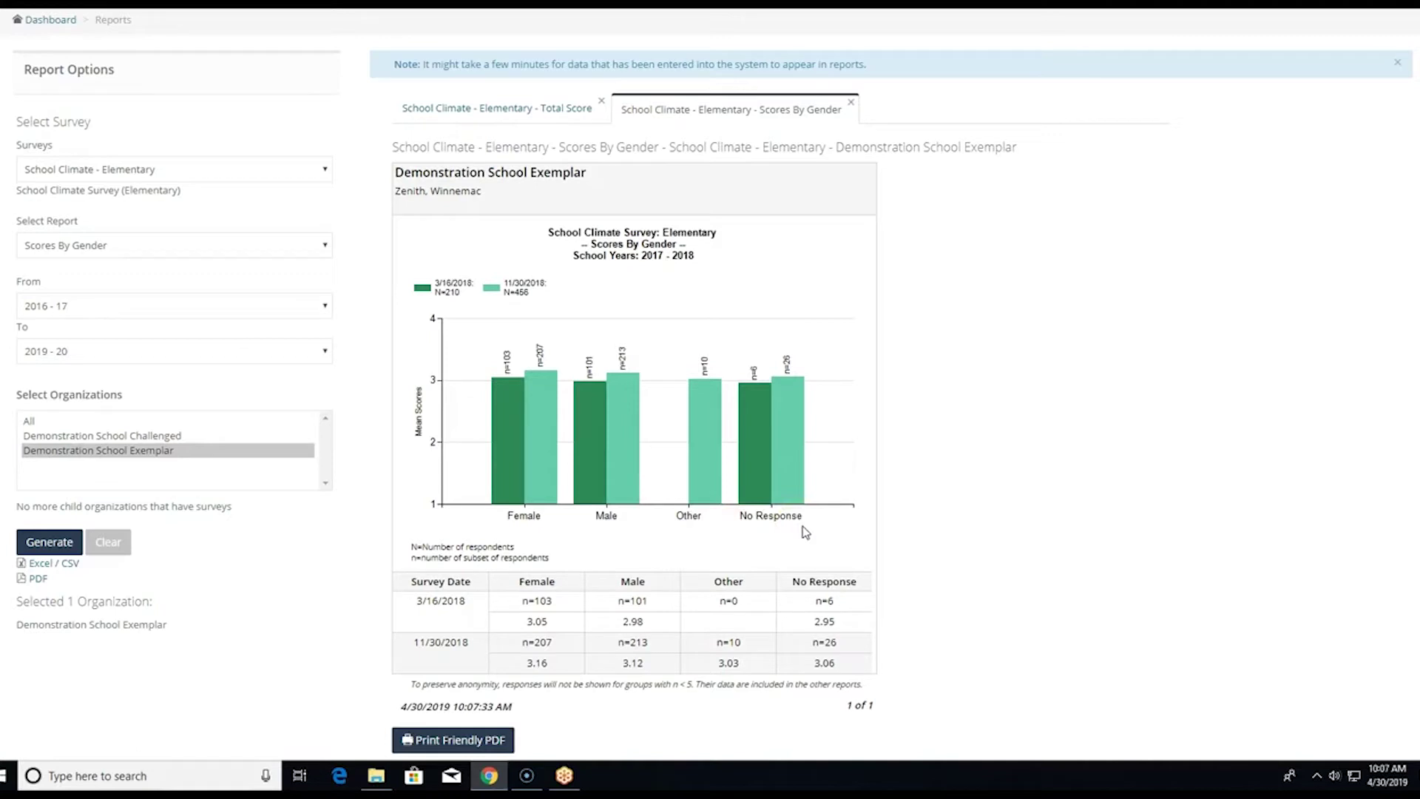
pyautogui.click(325, 246)
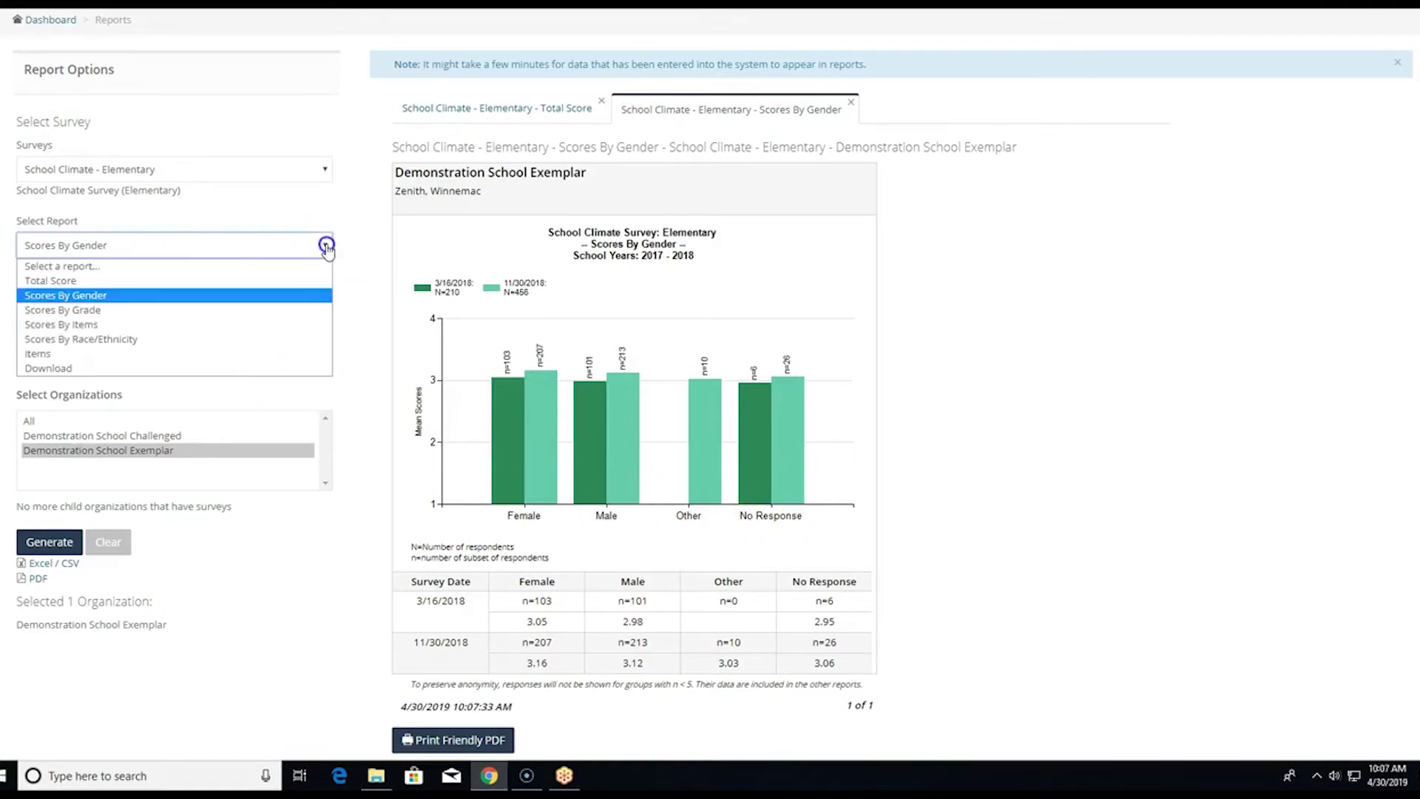
# Generate the Scores By Items report from 2018 - 19 and review Q1–Q11 means (Q3 highest at 3.84).
pyautogui.click(190, 325)
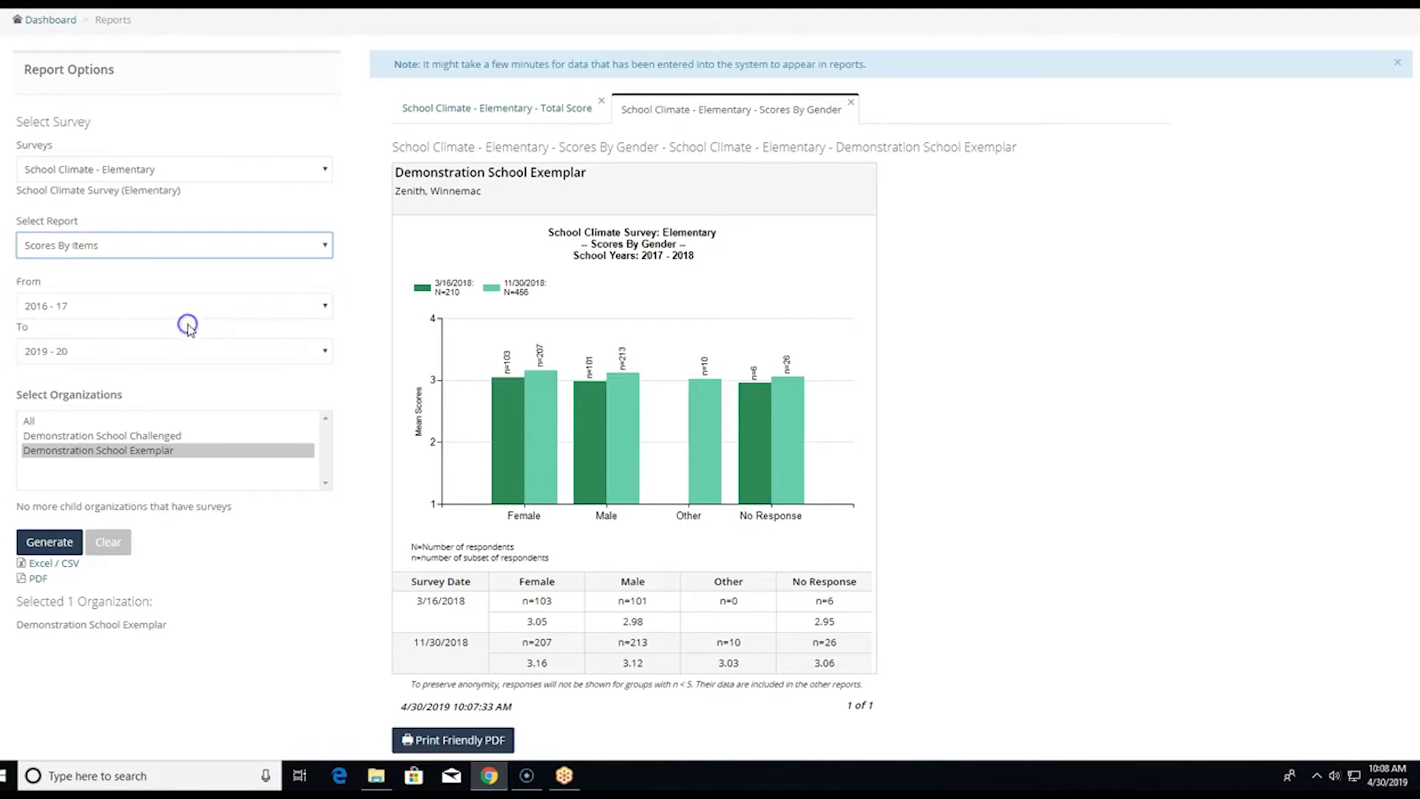
pyautogui.click(311, 305)
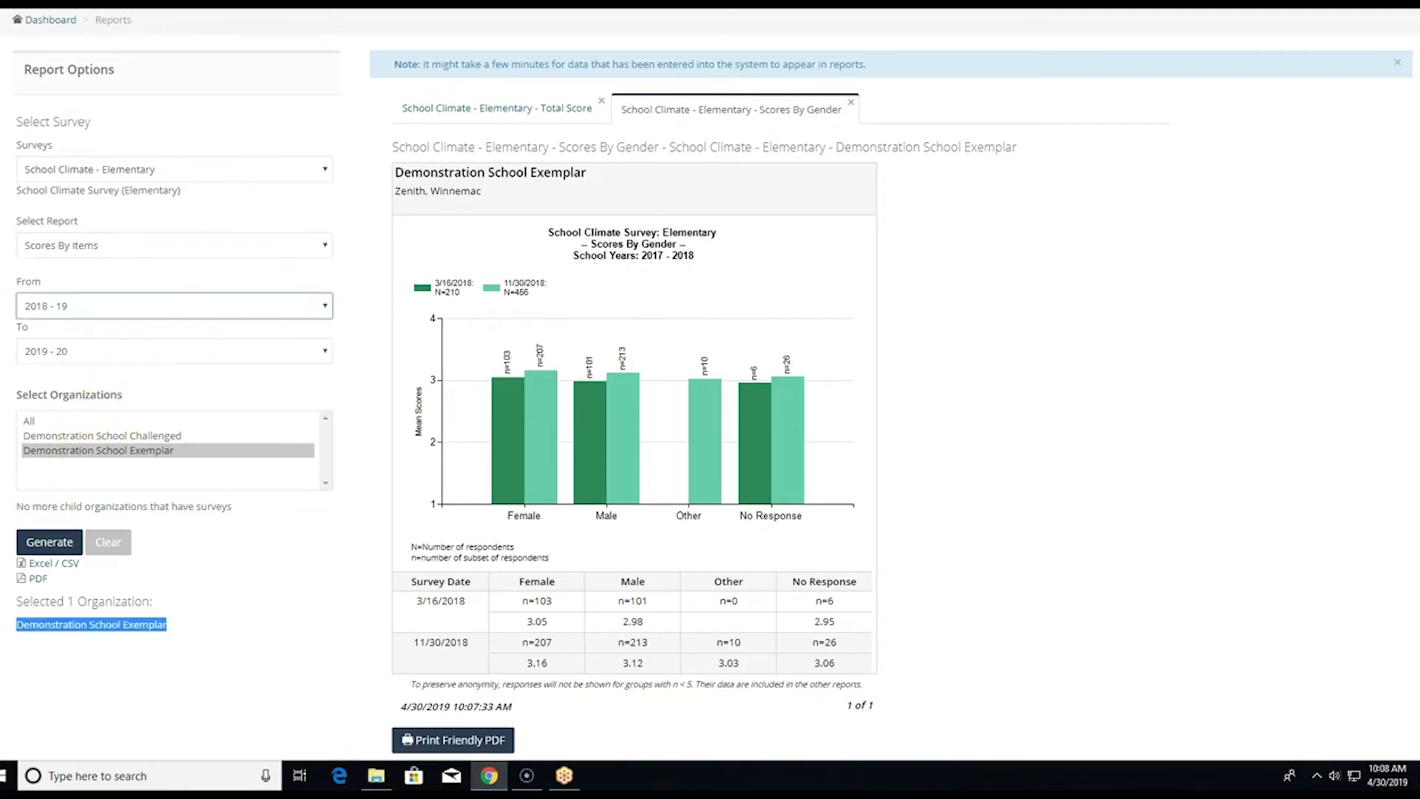
pyautogui.click(58, 544)
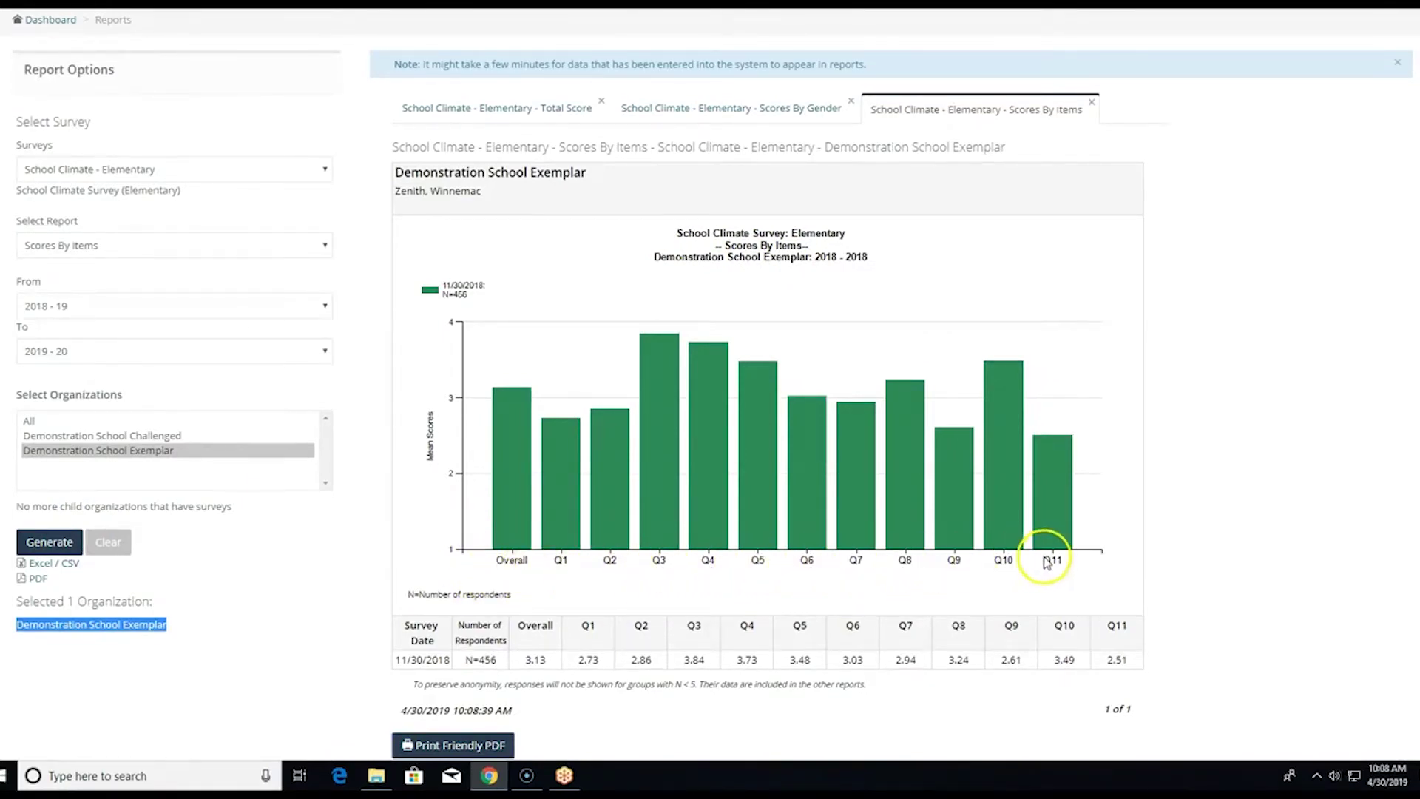
pyautogui.moveTo(591, 624)
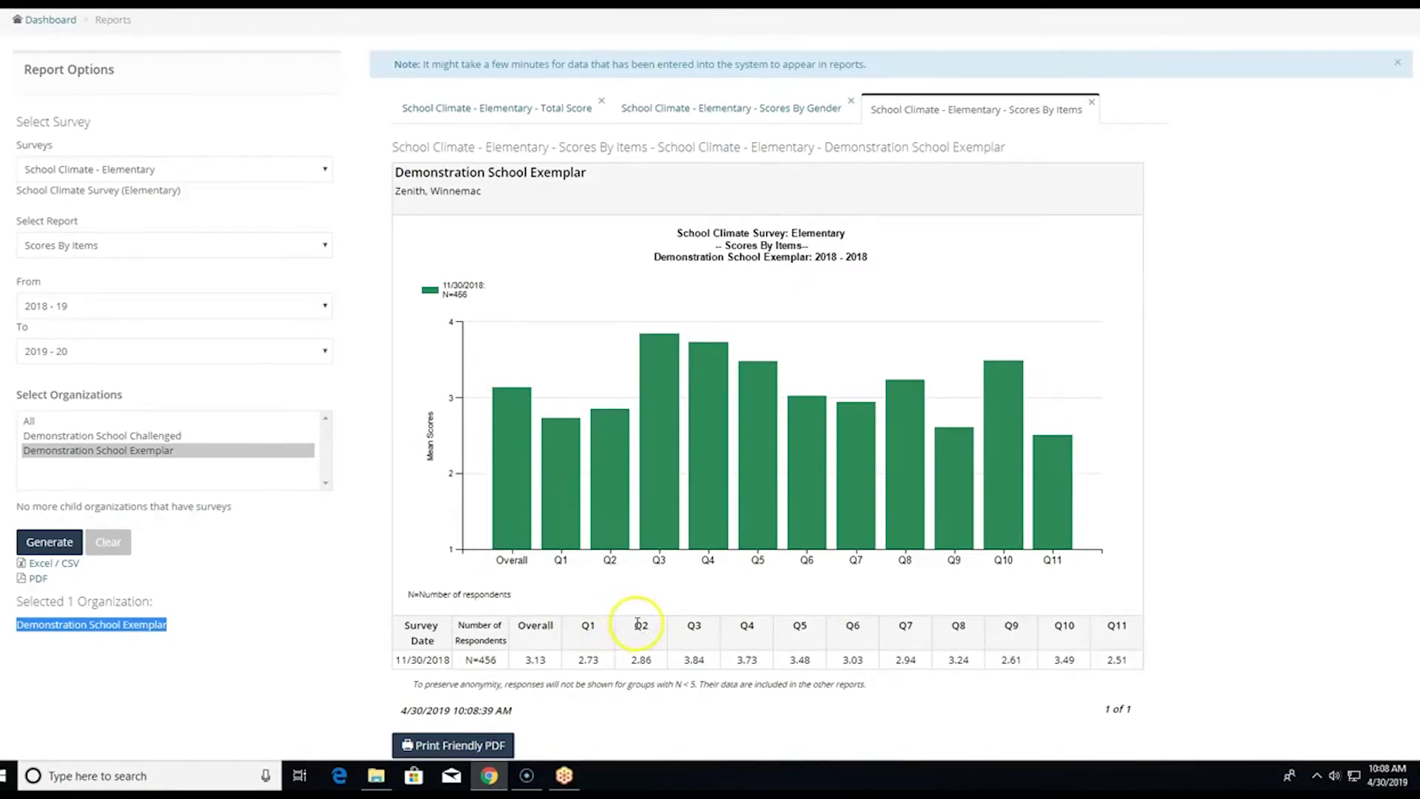
pyautogui.moveTo(638, 623)
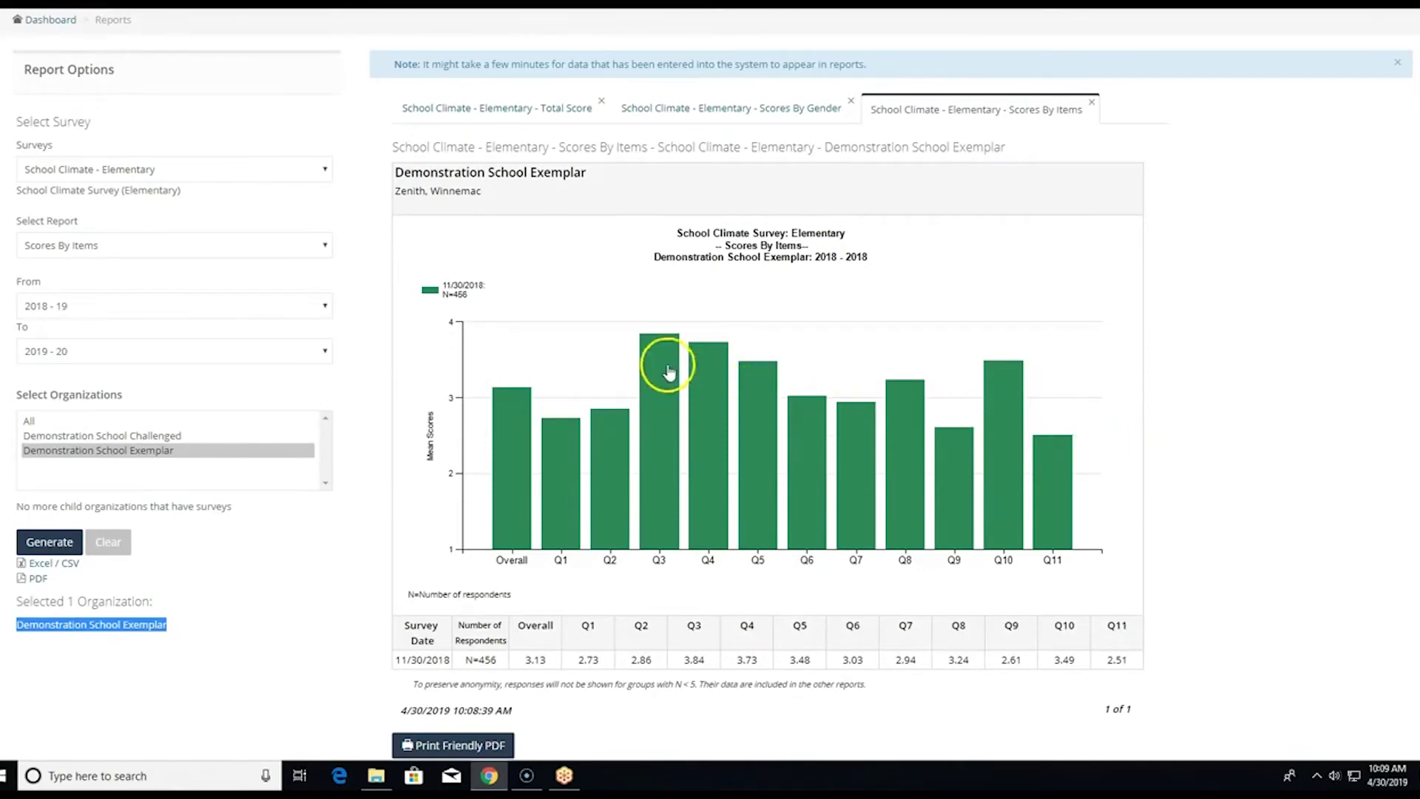
pyautogui.moveTo(656, 367)
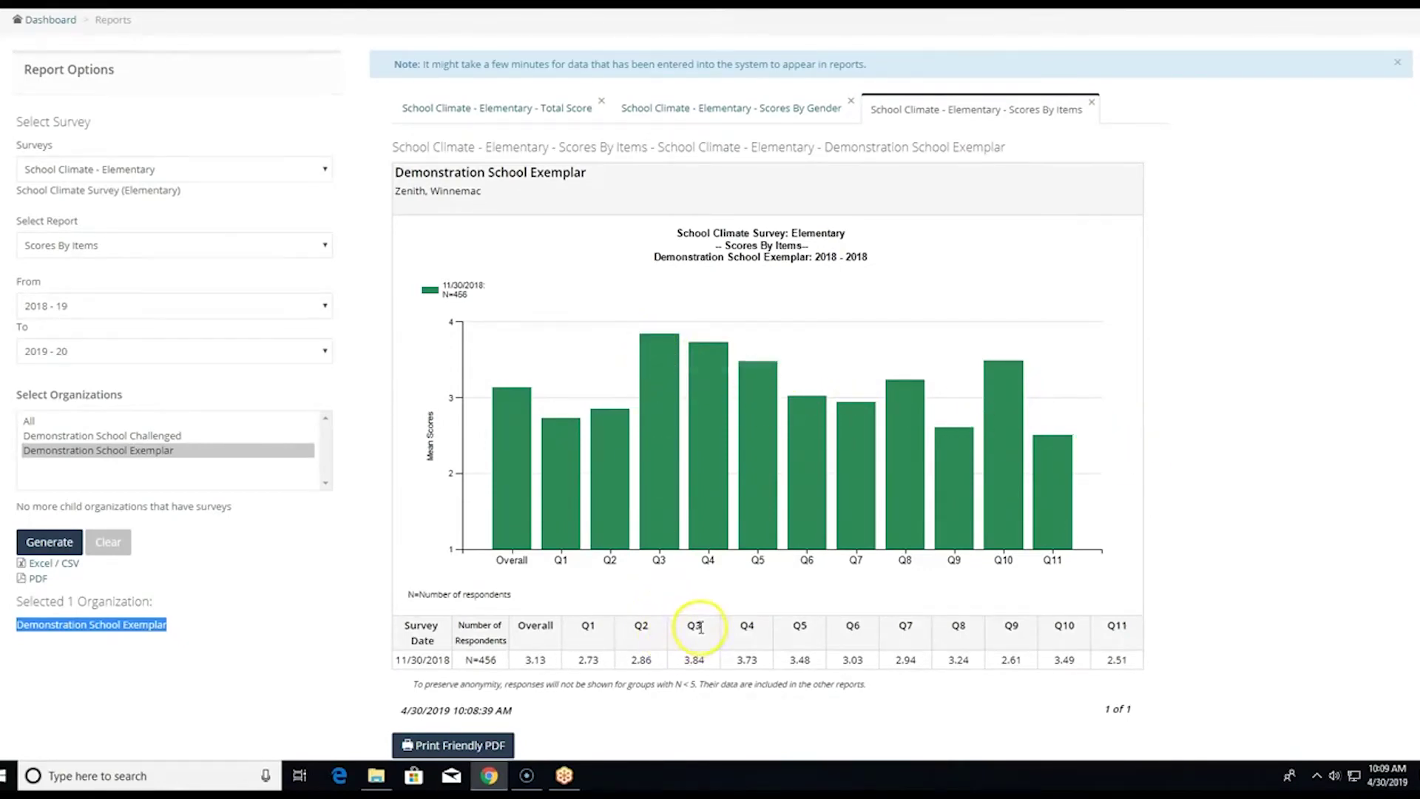
pyautogui.moveTo(699, 624)
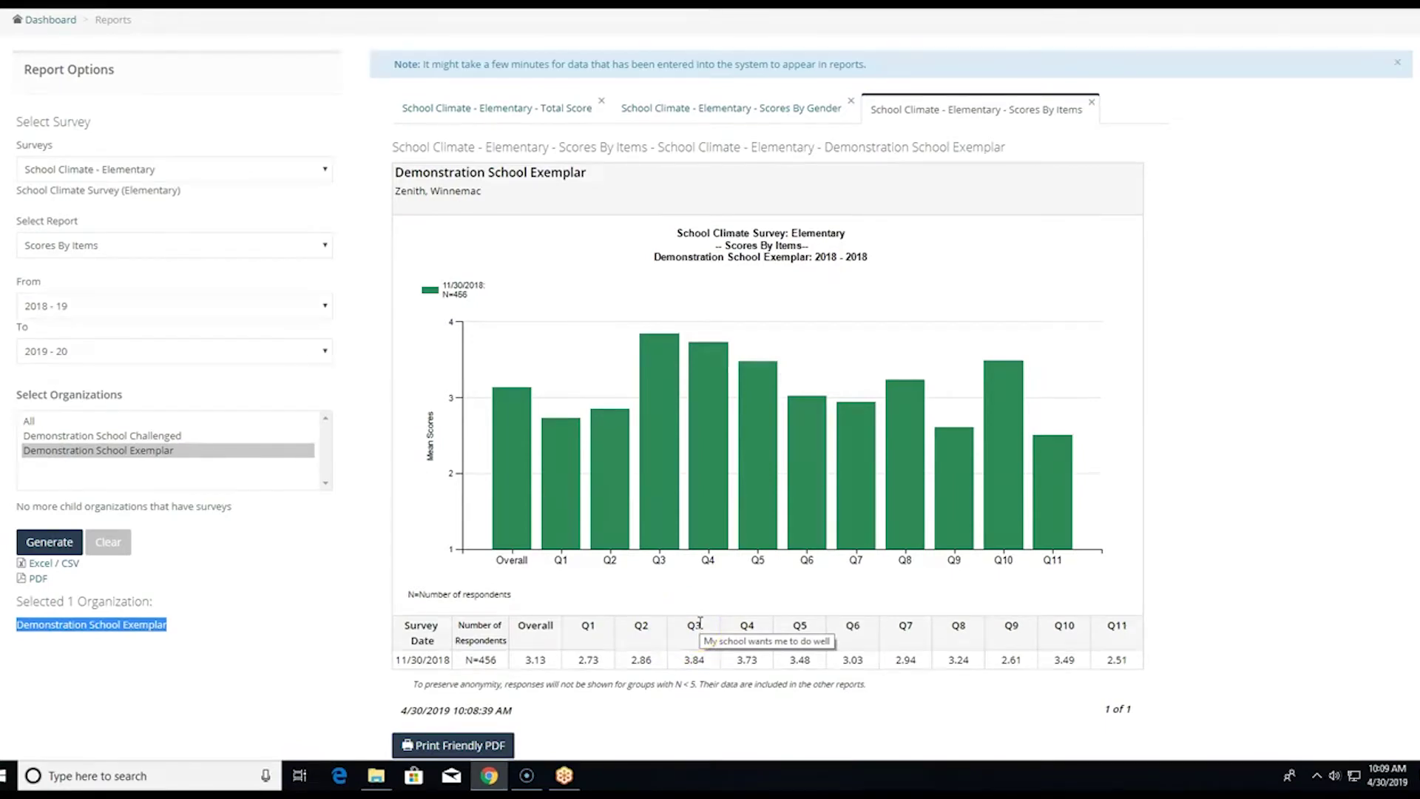
pyautogui.moveTo(1117, 623)
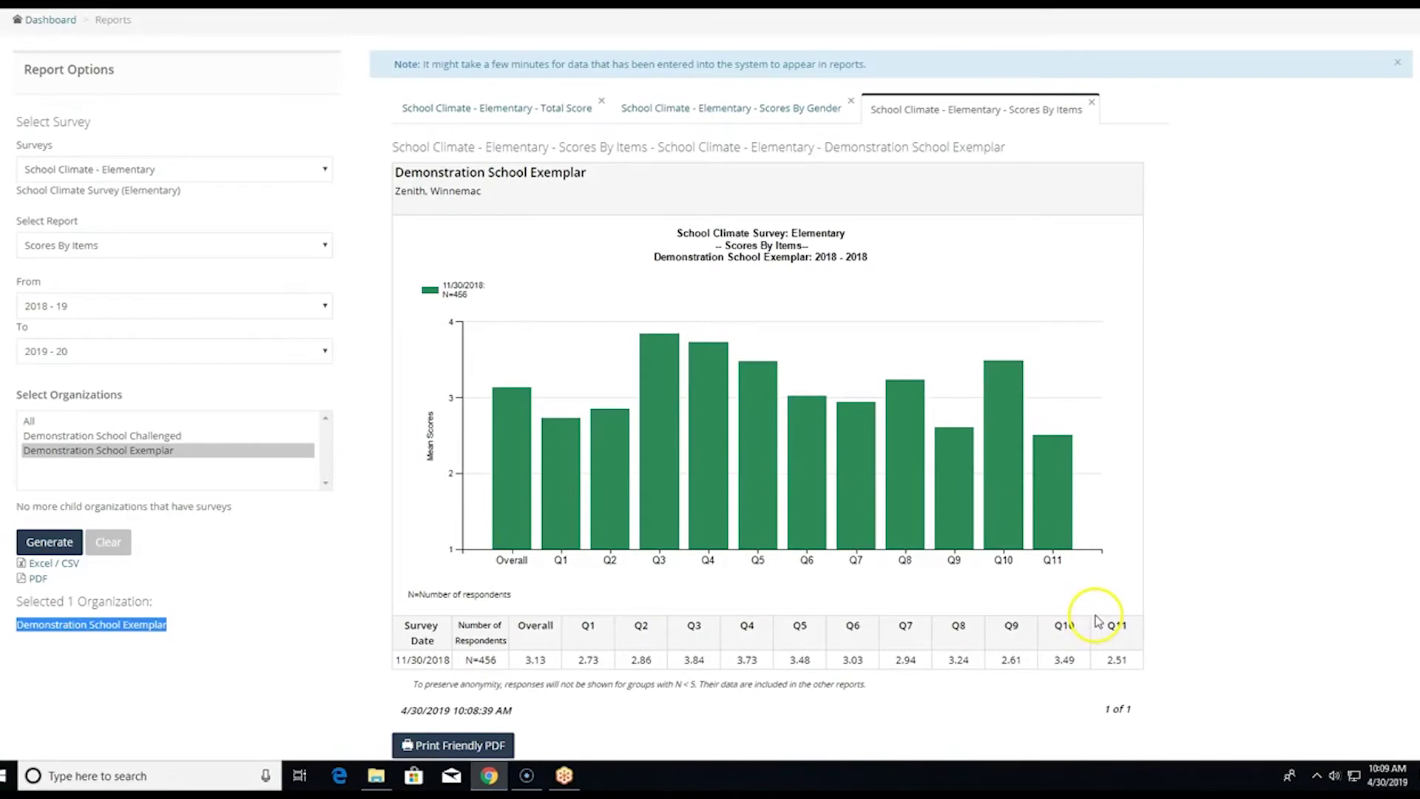
pyautogui.click(326, 253)
# Generate the Items report and review Q1–Q11 scores by race/ethnicity, gender and grade.
pyautogui.click(285, 356)
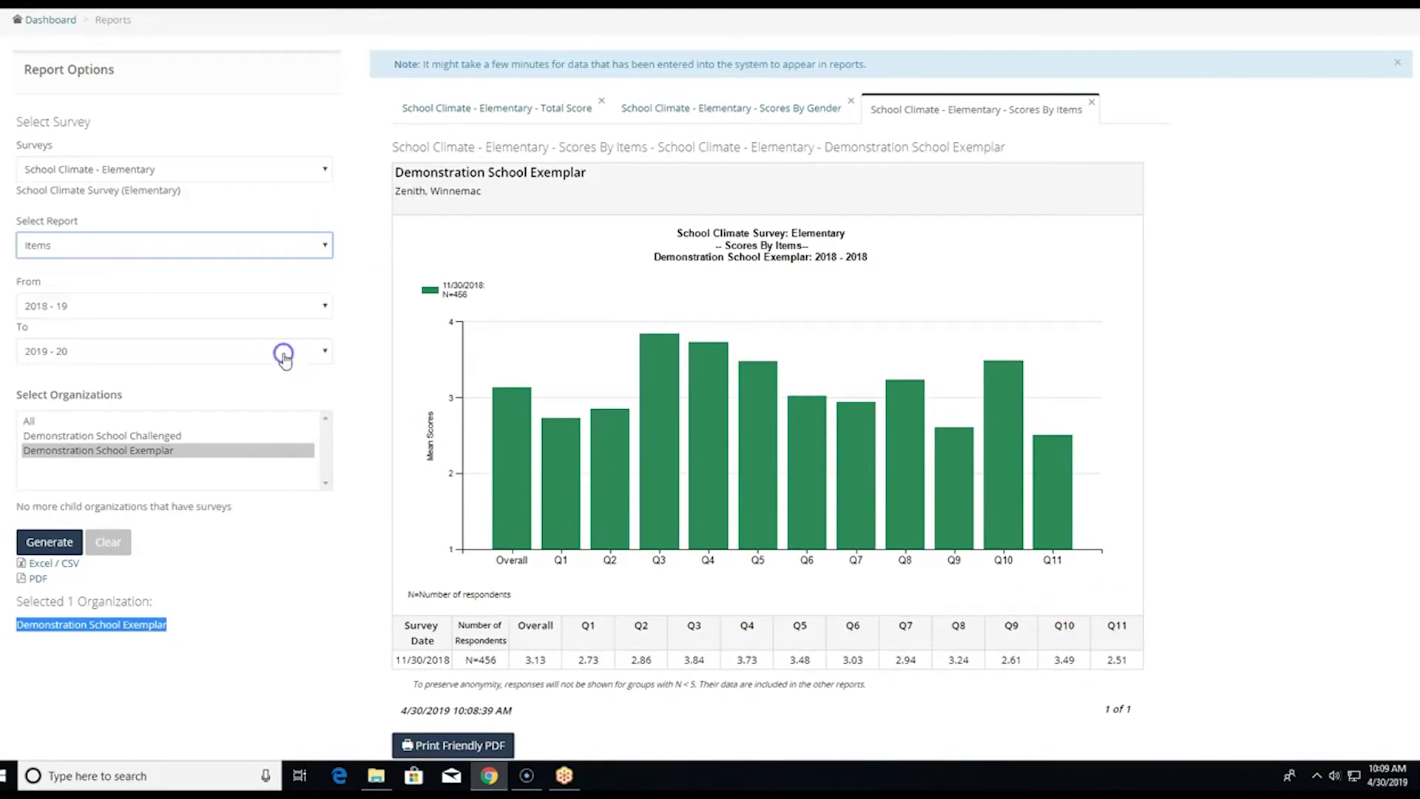
pyautogui.click(50, 542)
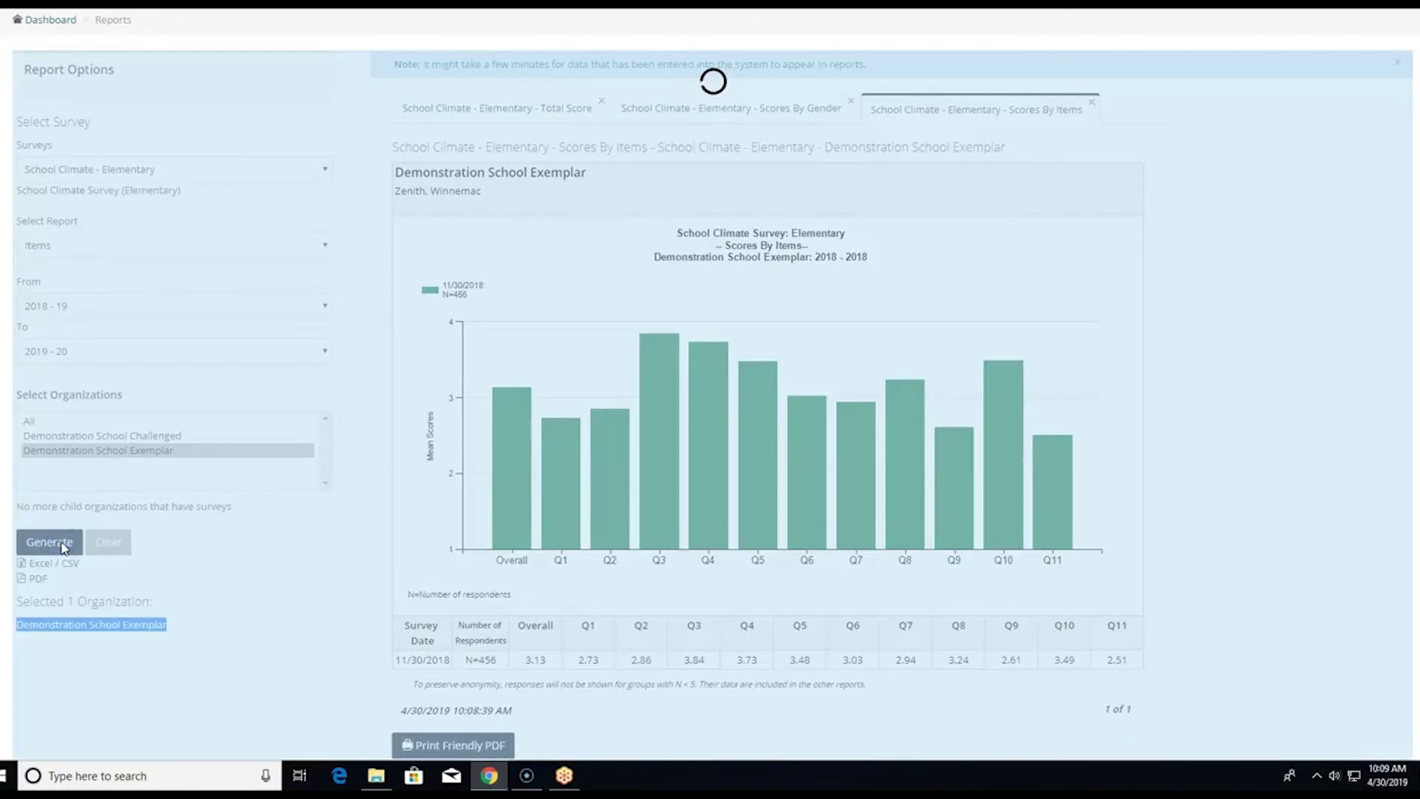
pyautogui.scroll(-4, 1326, 275)
pyautogui.scroll(1, 1325, 276)
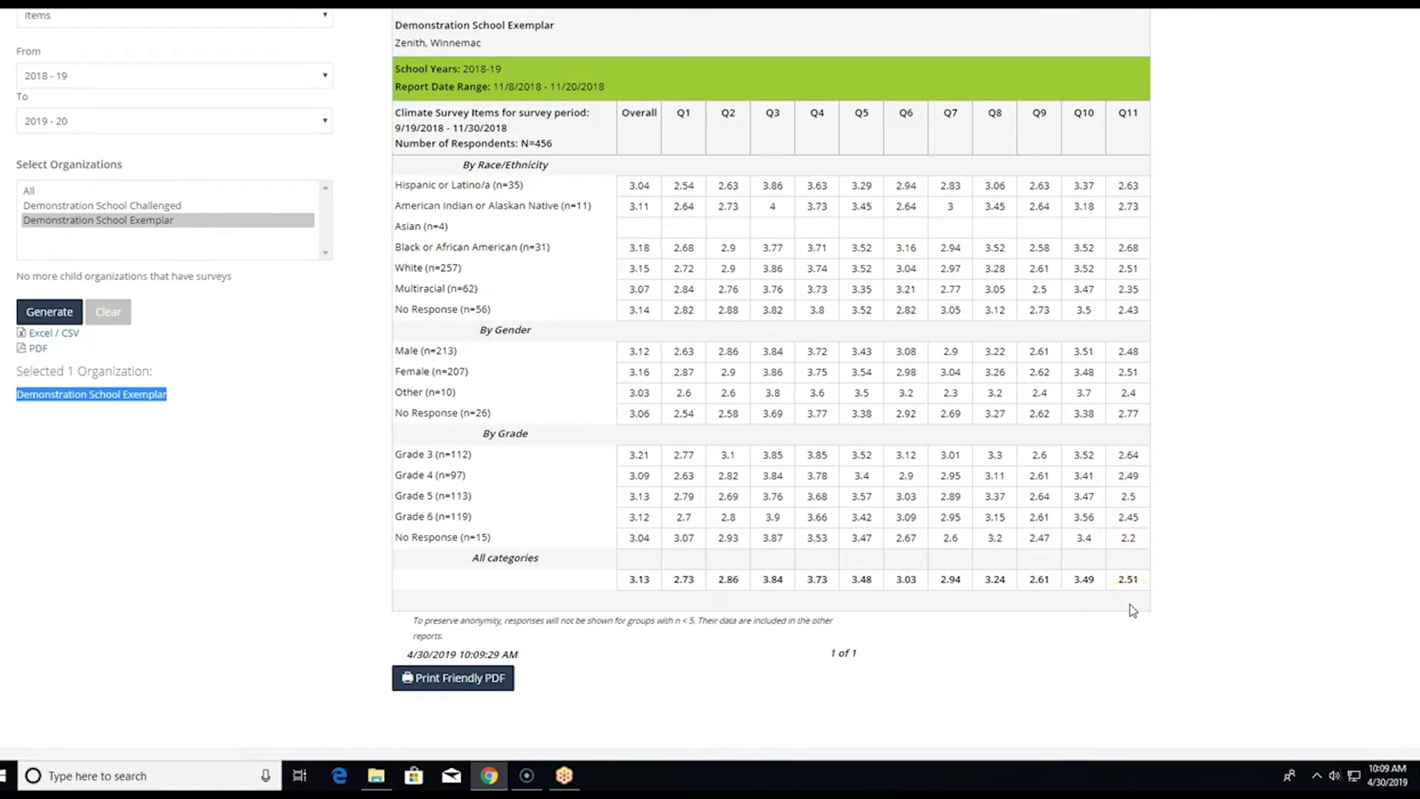
pyautogui.moveTo(1132, 610); pyautogui.dragTo(1191, 613)
pyautogui.scroll(3, 329, 237)
pyautogui.click(326, 176)
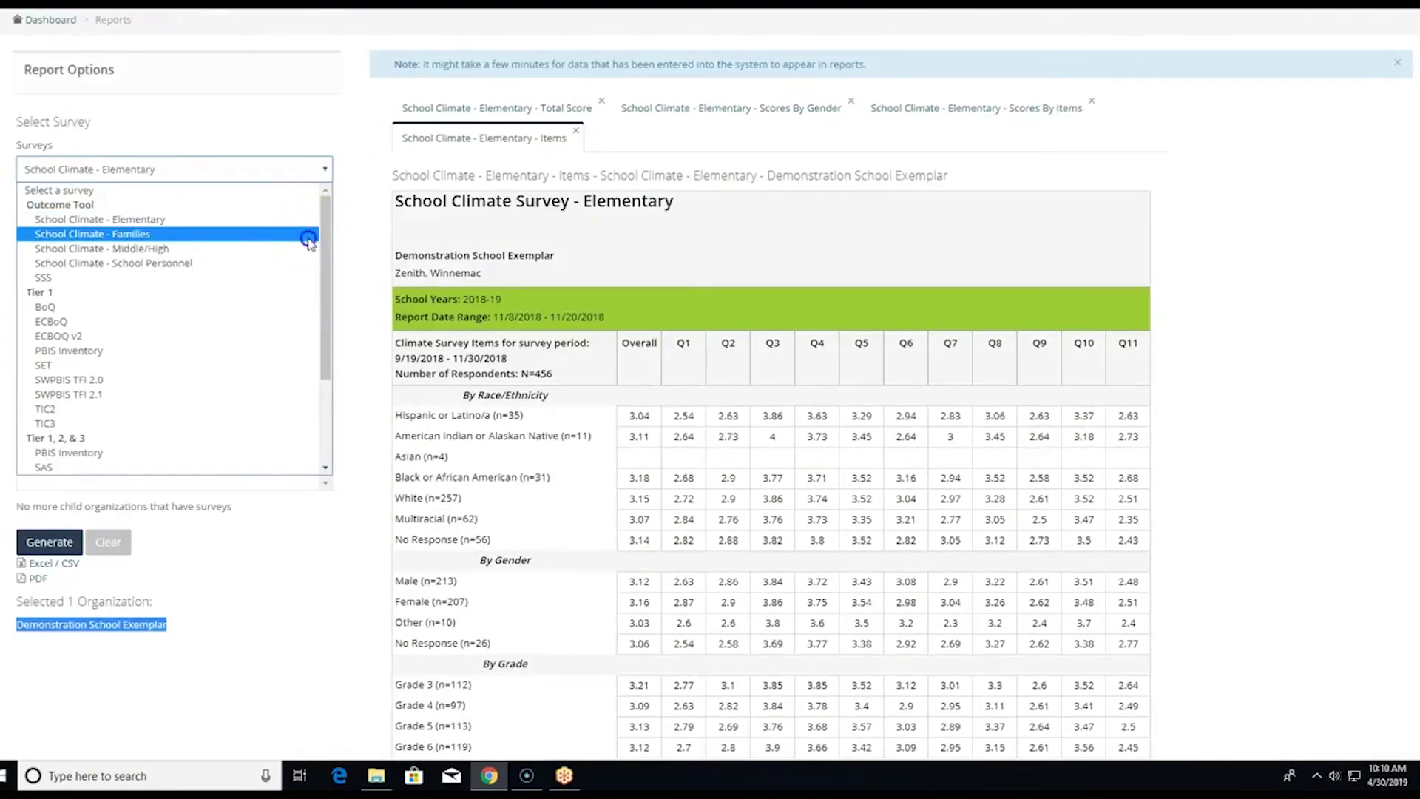
# Switch to the School Climate - Families survey and generate its Subscale report.
pyautogui.click(306, 234)
pyautogui.click(321, 246)
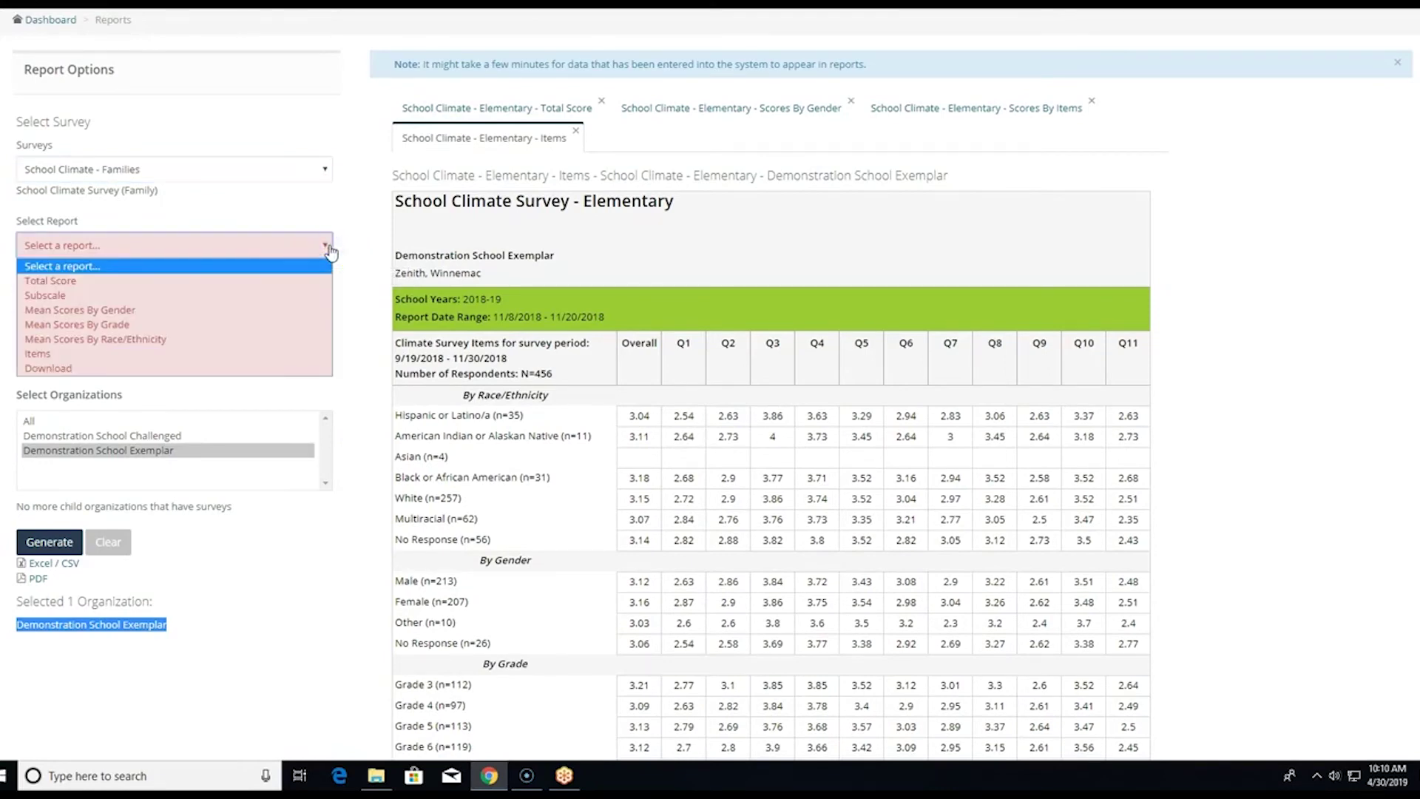
pyautogui.click(305, 296)
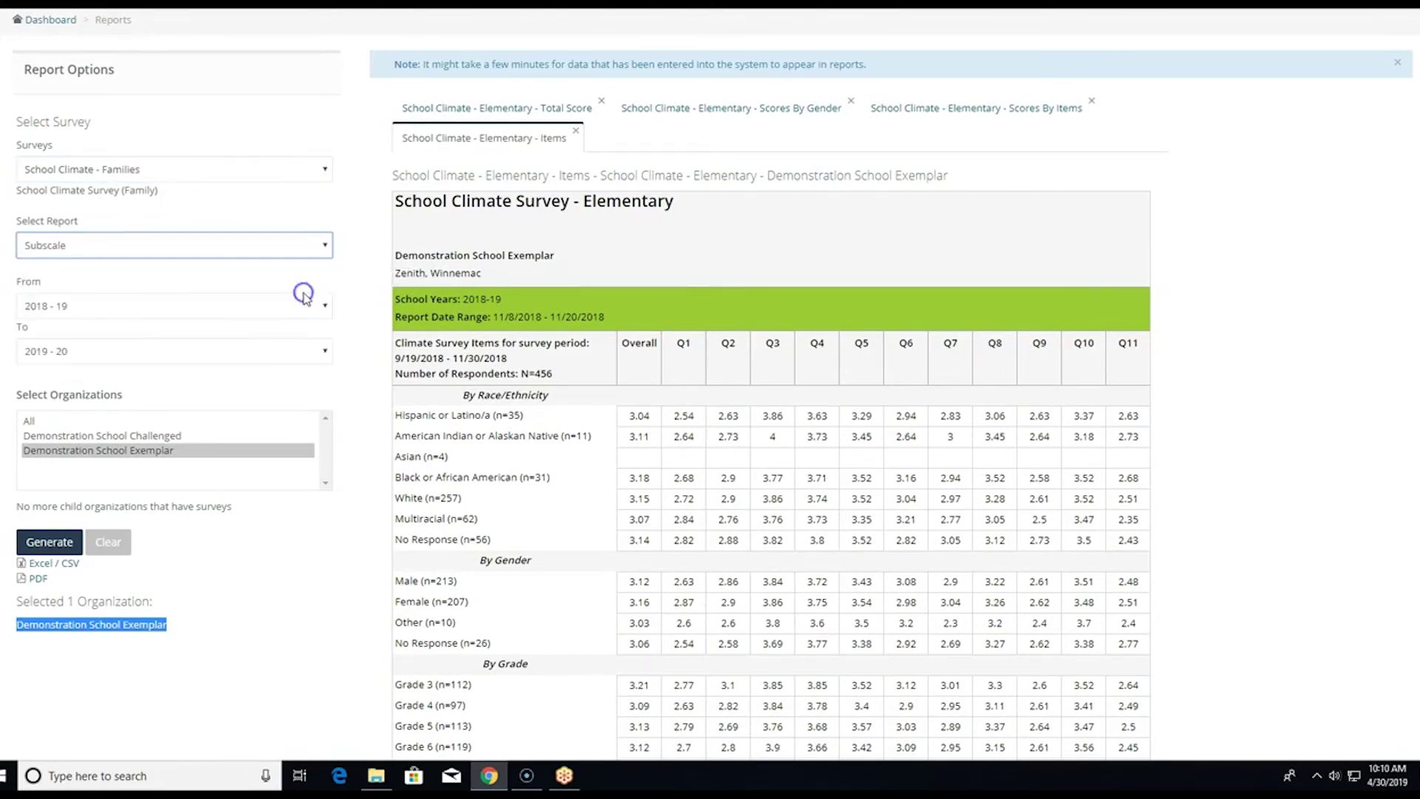
pyautogui.click(61, 548)
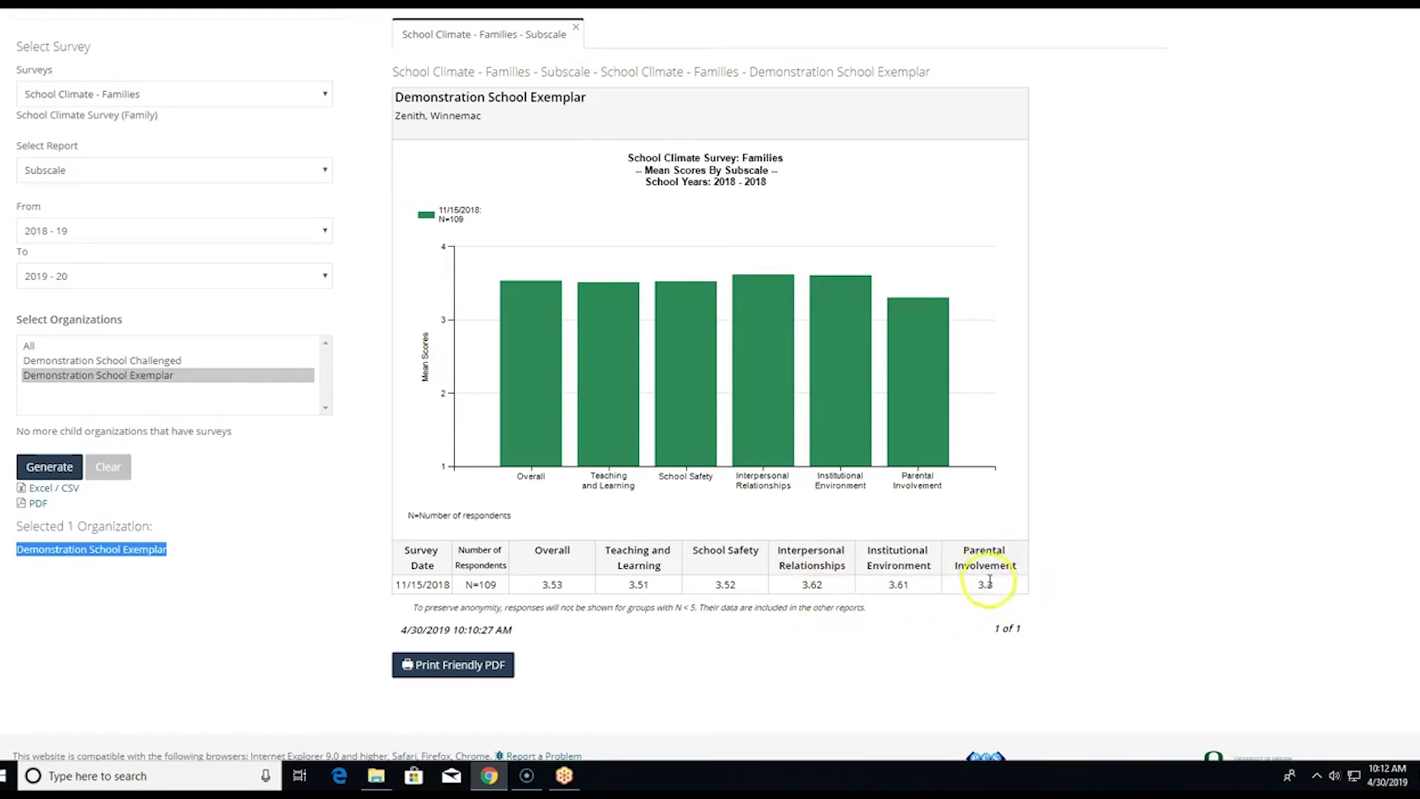
# Check the Families Subscale values: Parental Involvement 3.3, Interpersonal Relationships 3.62, Institutional Environment 3.61.
pyautogui.moveTo(988, 561)
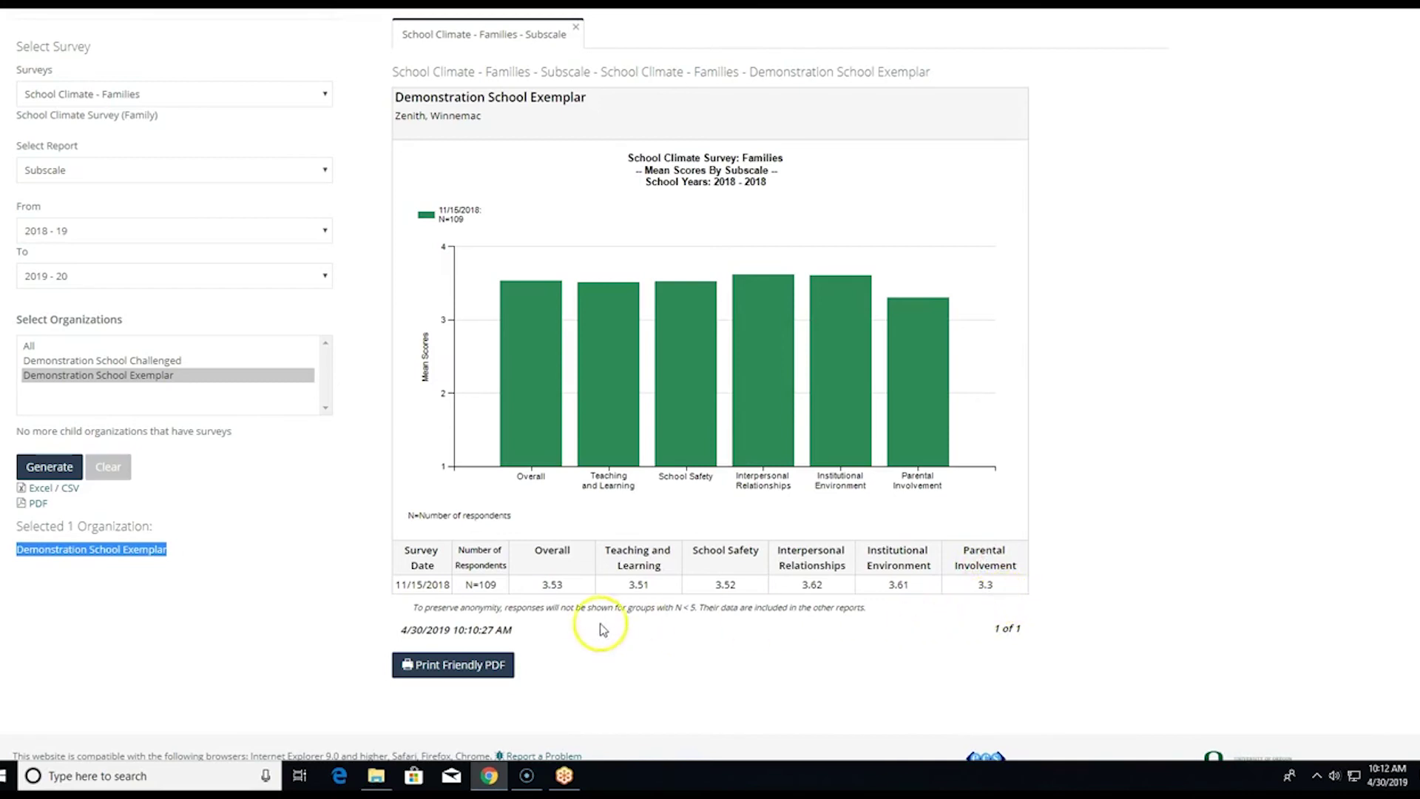
pyautogui.moveTo(944, 594)
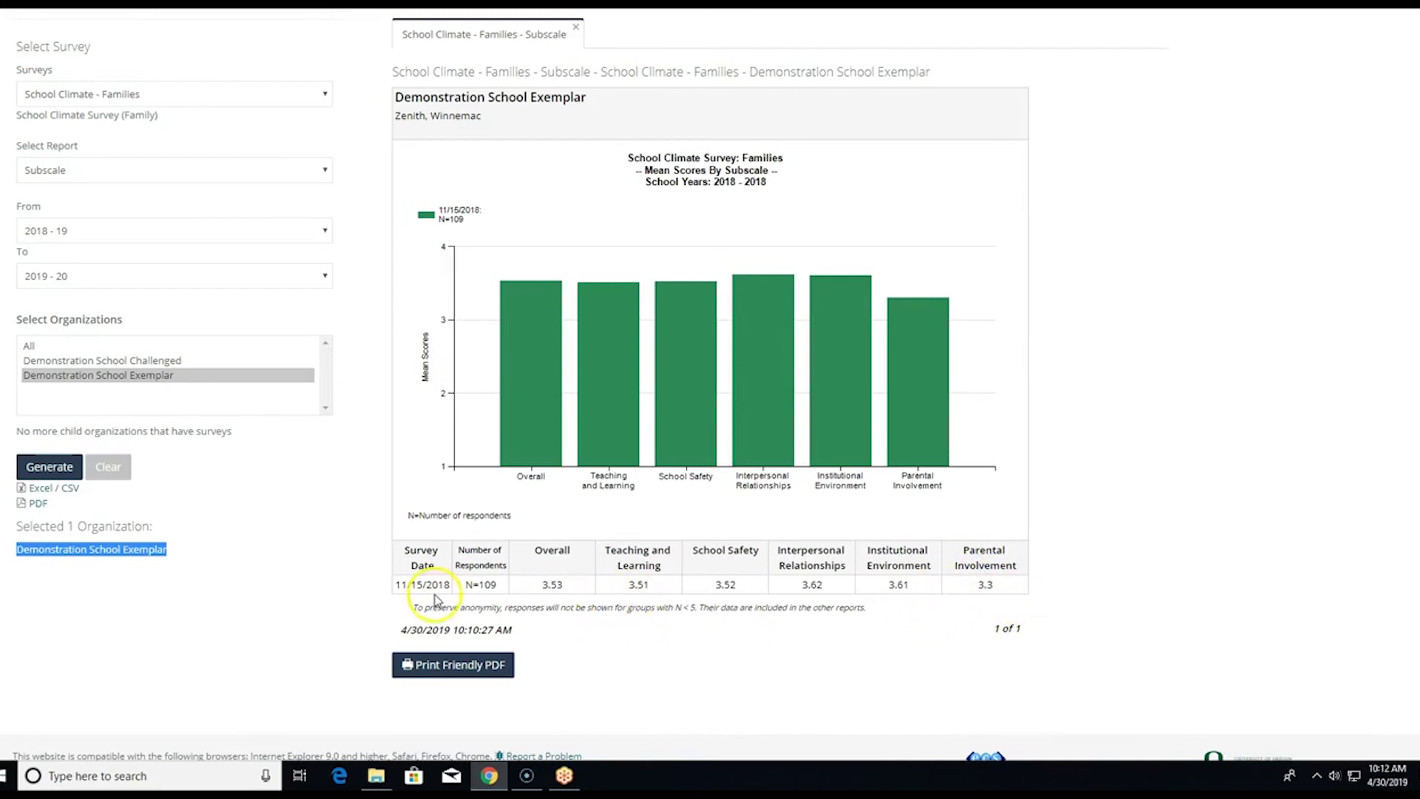